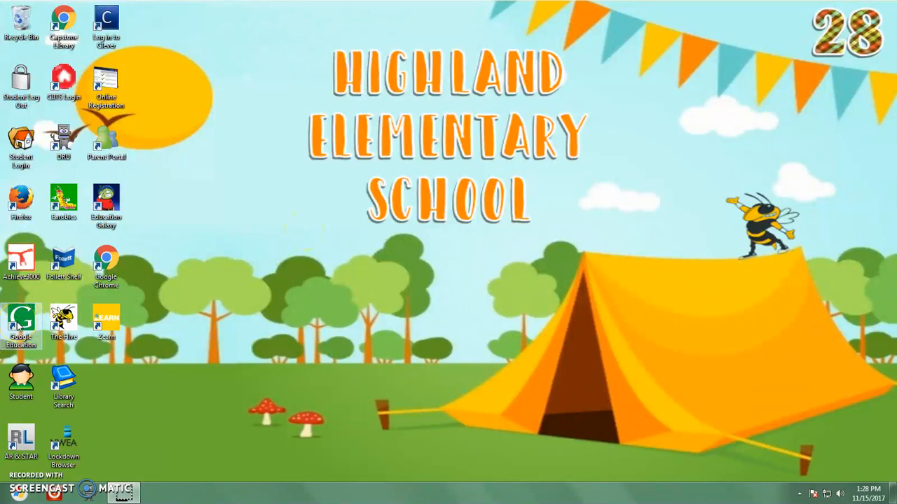
Step: Launch Google Chrome from its desktop shortcut to get a blank new tab
click(57, 323)
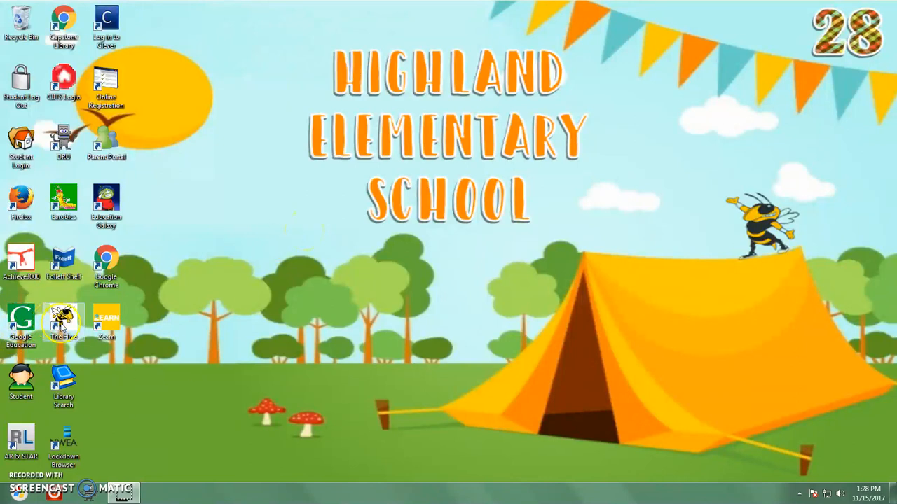
click(116, 258)
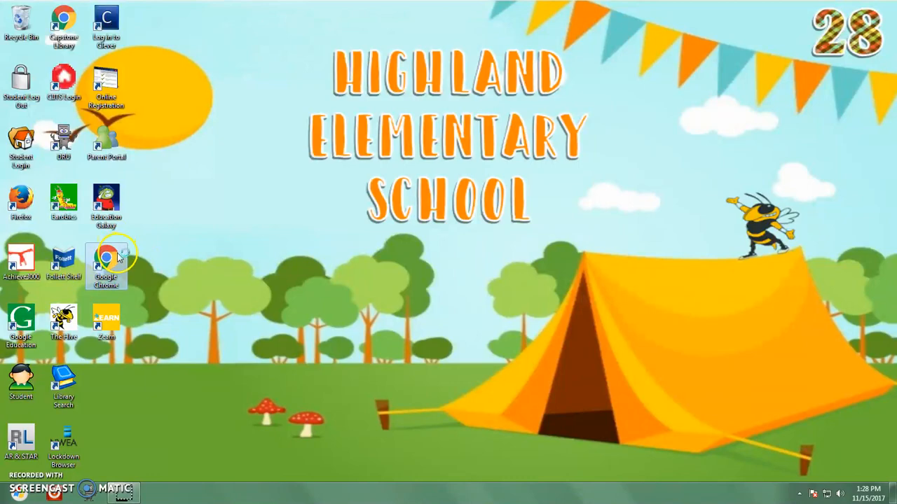
double_click(118, 257)
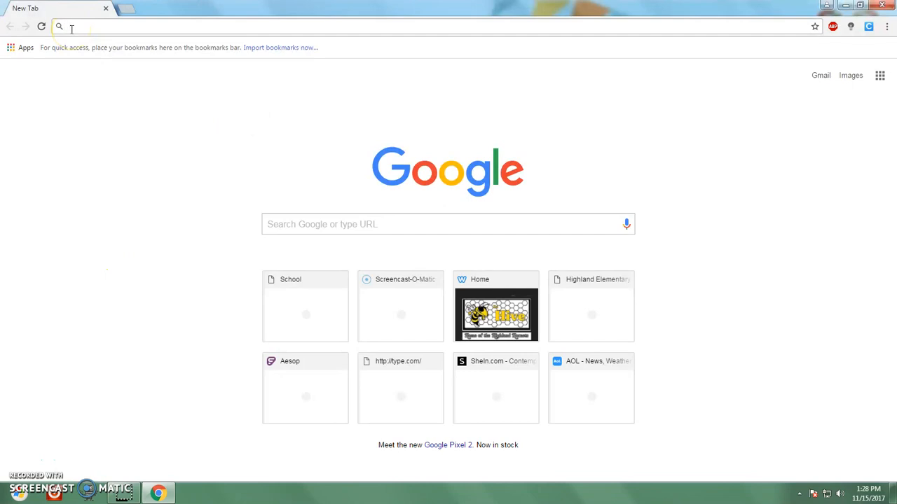
Step: Visit dcps.org/hes and scroll the school page, then close Chrome and launch Google Education
text(dcps.org/hes)
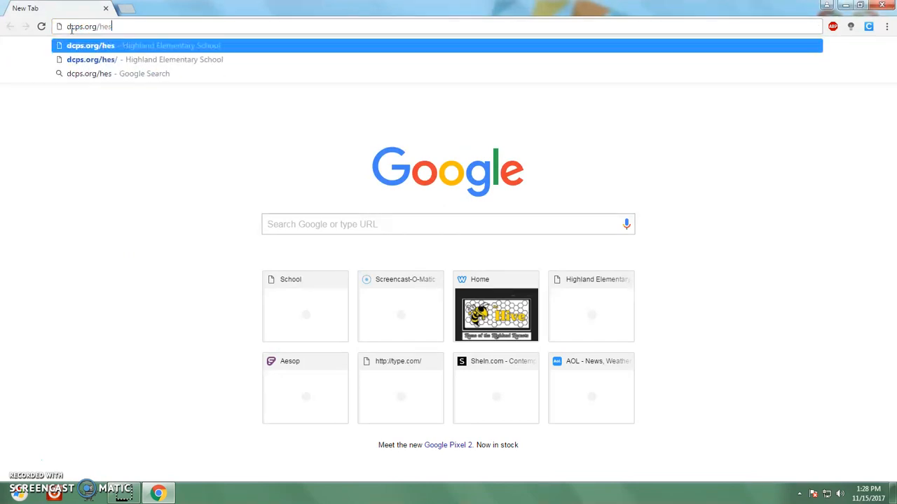
key(Return)
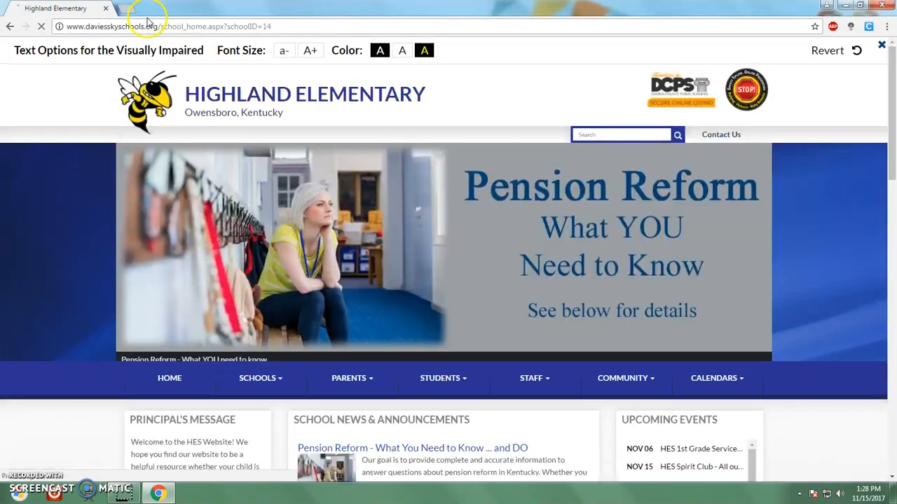
scroll(50, 260, down, 7)
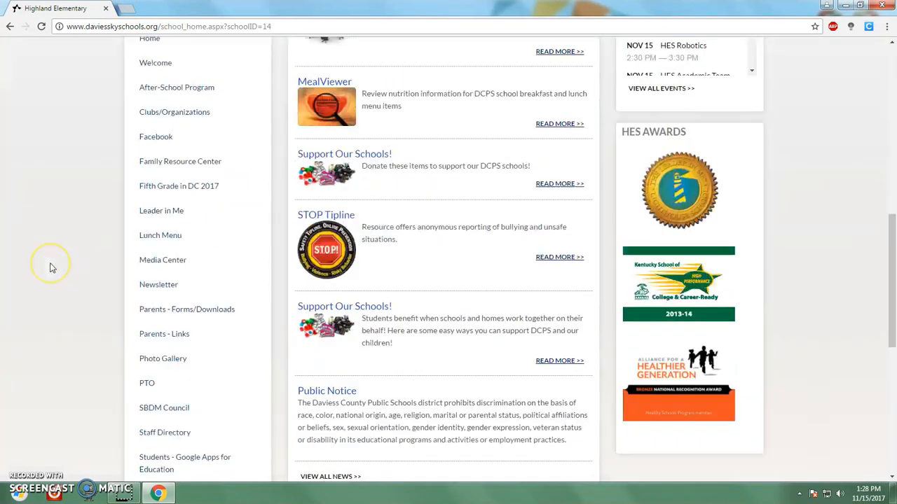
scroll(49, 267, down, 2)
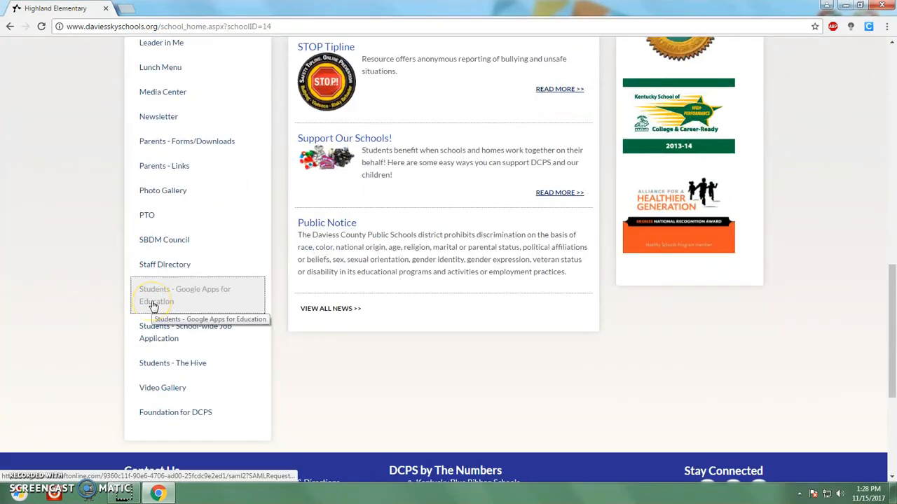
click(882, 5)
double_click(31, 317)
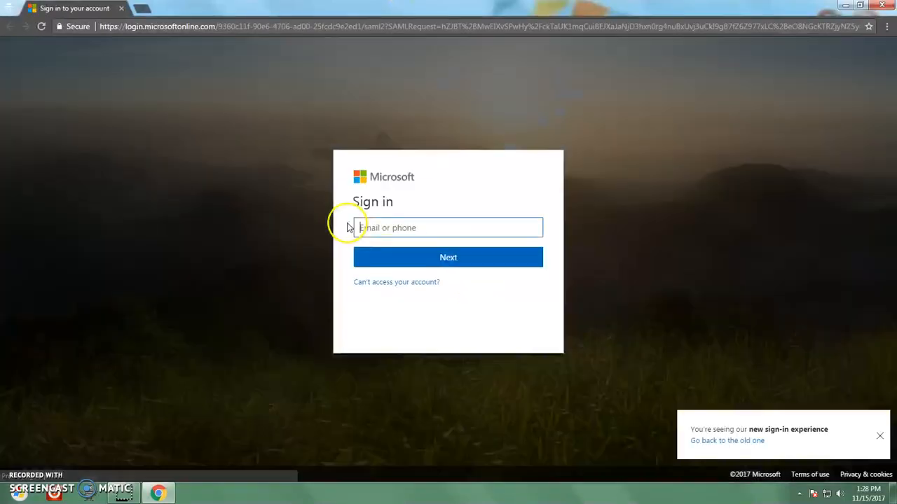
Step: Sign in with the school work account e-mail and password, declining to stay signed in
click(373, 227)
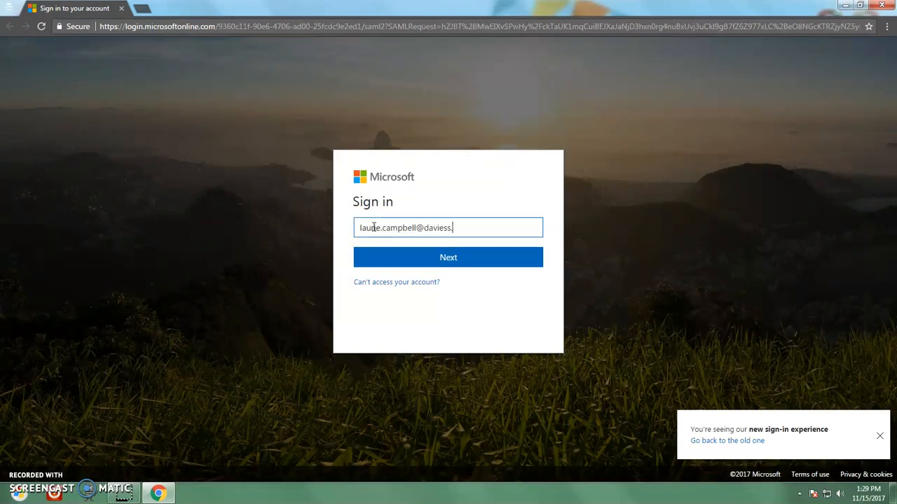
click(381, 256)
click(461, 235)
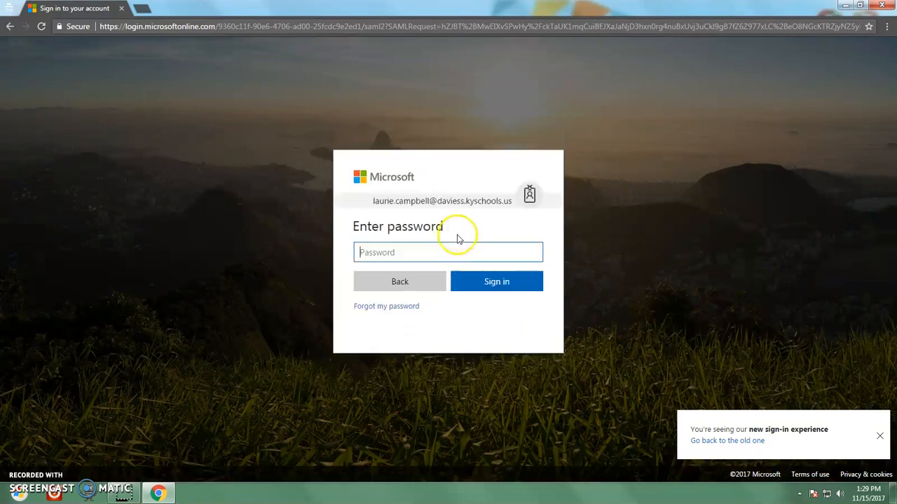
text(•••)
key(BackSpace)
key(BackSpace)
key(BackSpace)
text(••••••)
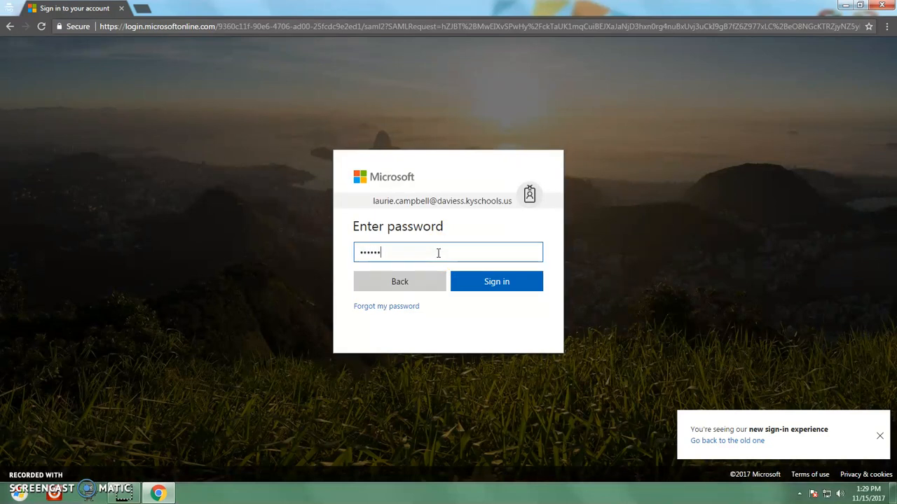
key(Return)
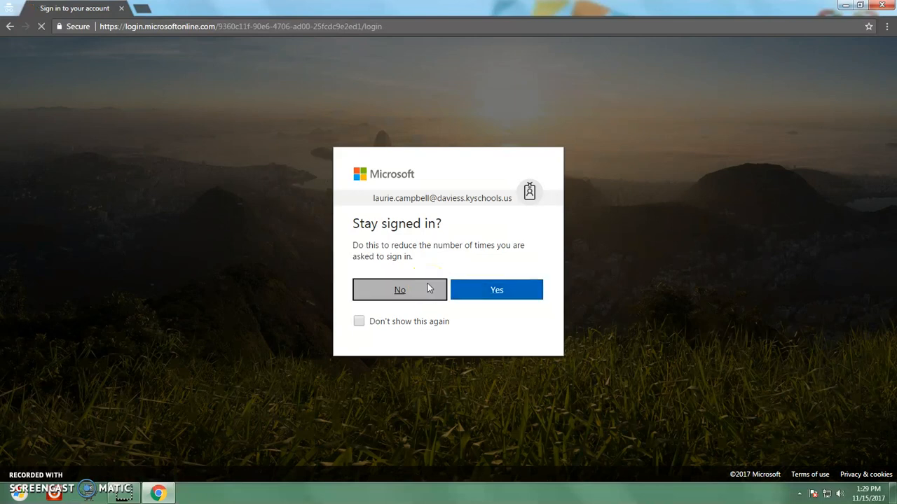
click(427, 289)
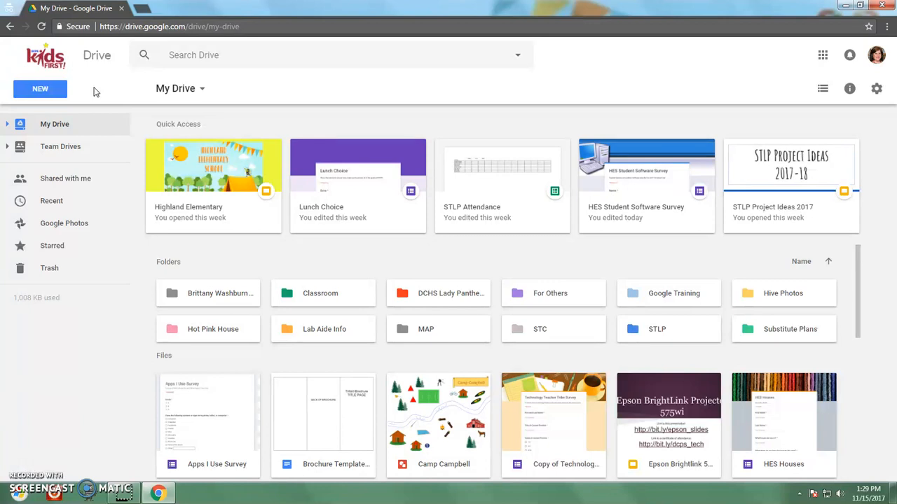
Step: Create a new blank Google Form from My Drive's New > More > Google Forms menu
click(66, 89)
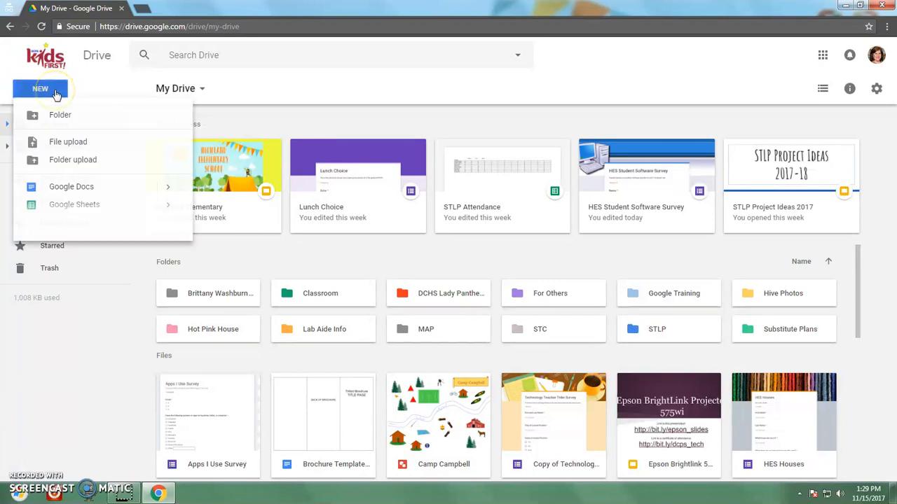
mouse_move(86, 242)
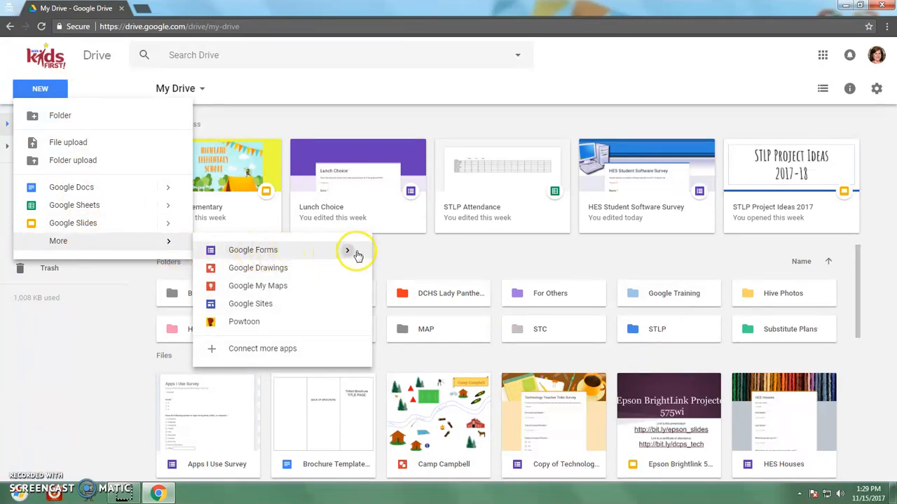
mouse_move(357, 257)
click(394, 258)
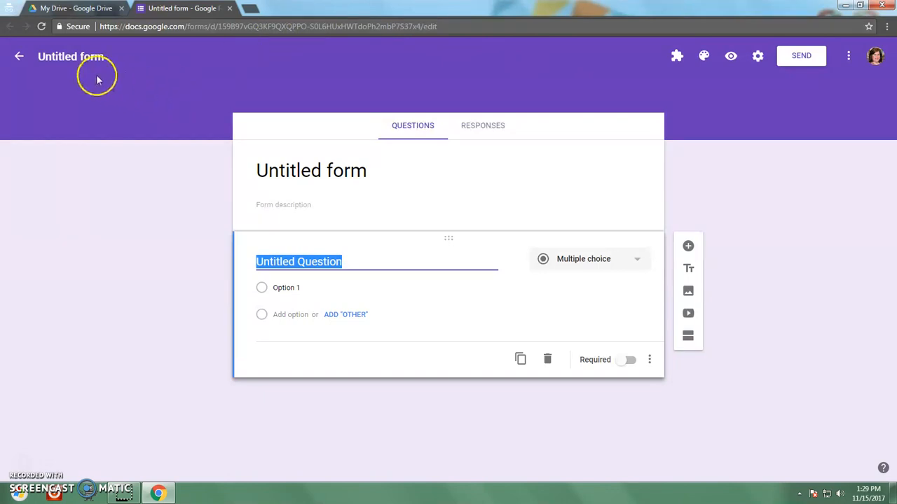
Step: Rename the form file to 'Survey'
click(63, 57)
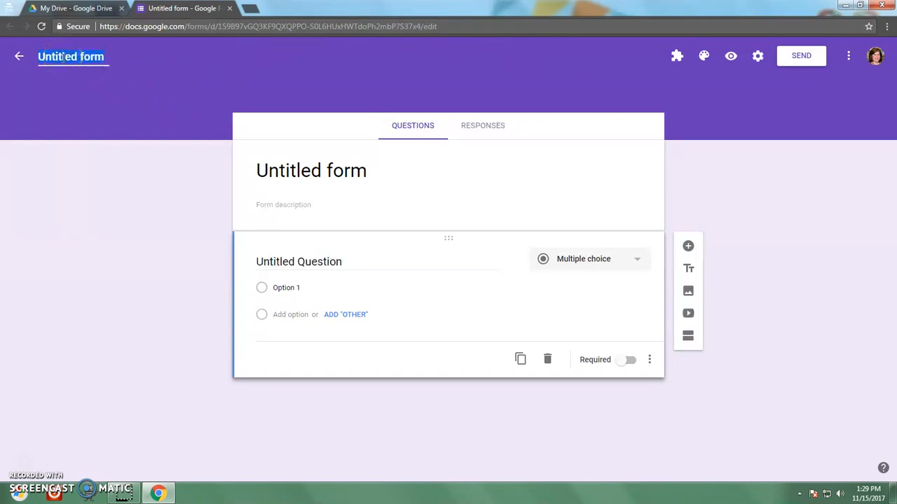
key(BackSpace)
text(Survey)
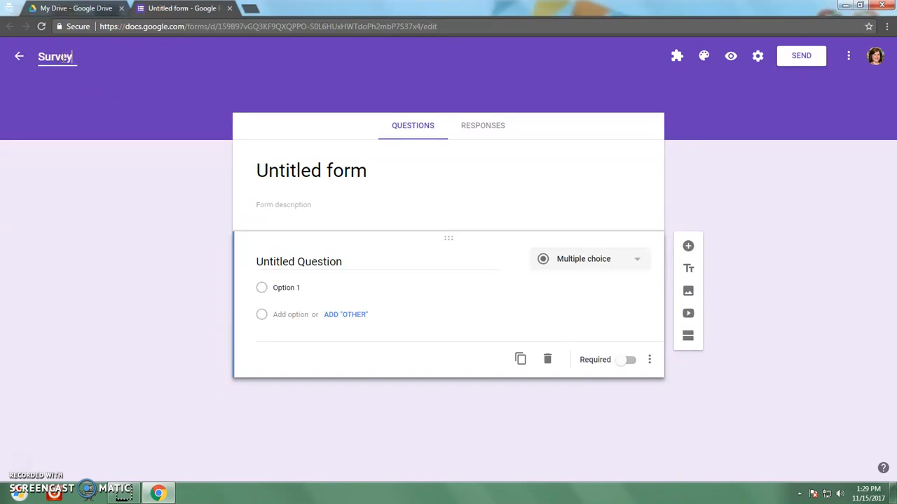
click(142, 89)
Step: Give the form the description 'Please answer these questions.'
click(301, 163)
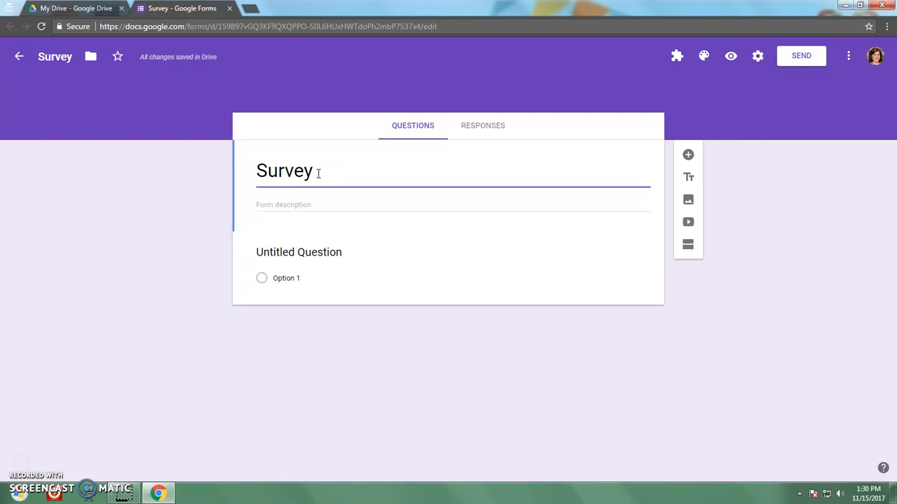
click(271, 205)
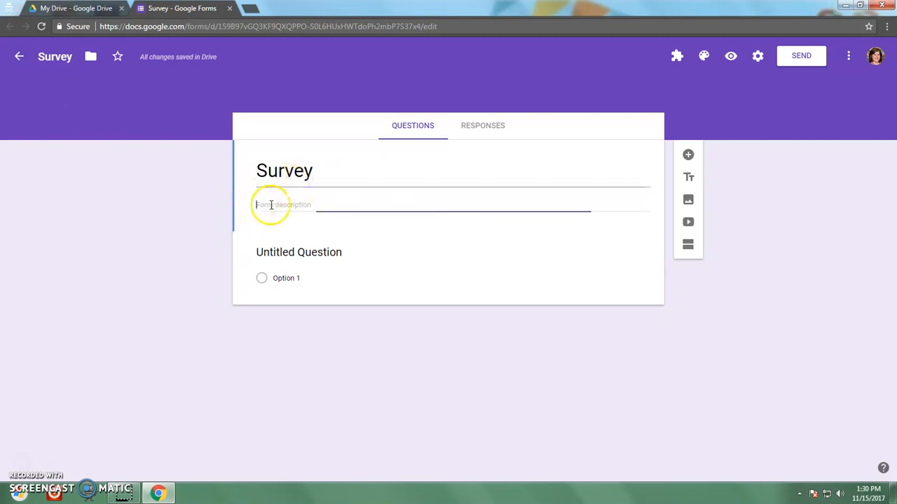
text(F)
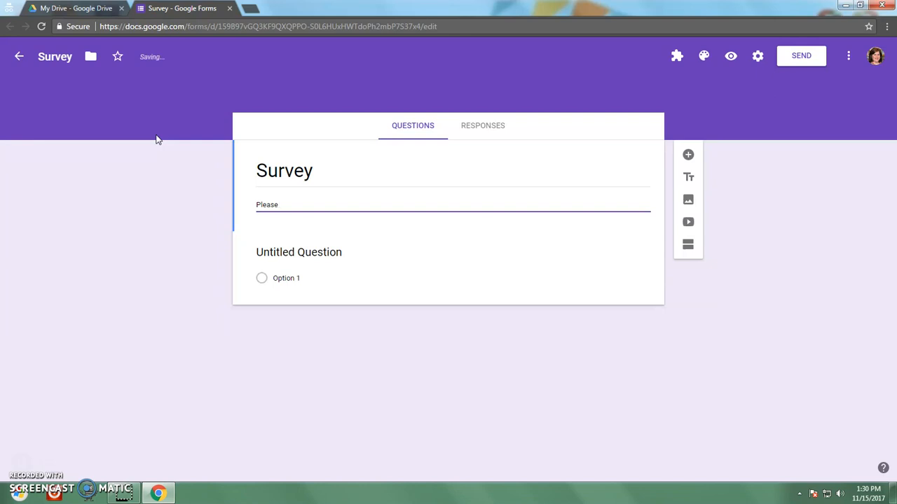
key(BackSpace)
text(nswer)
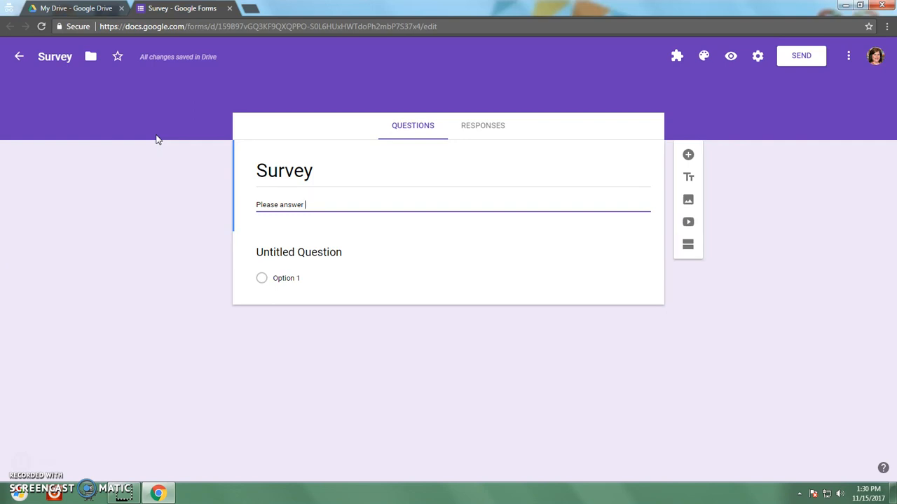
text(these questions.)
Step: Set a light blue theme colour and the Sports and games soccer-ball photo as the header
click(703, 57)
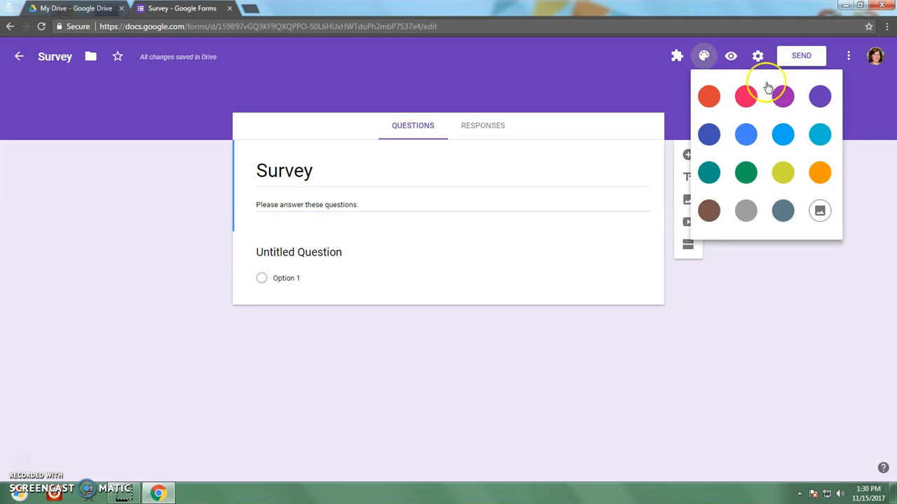
click(785, 136)
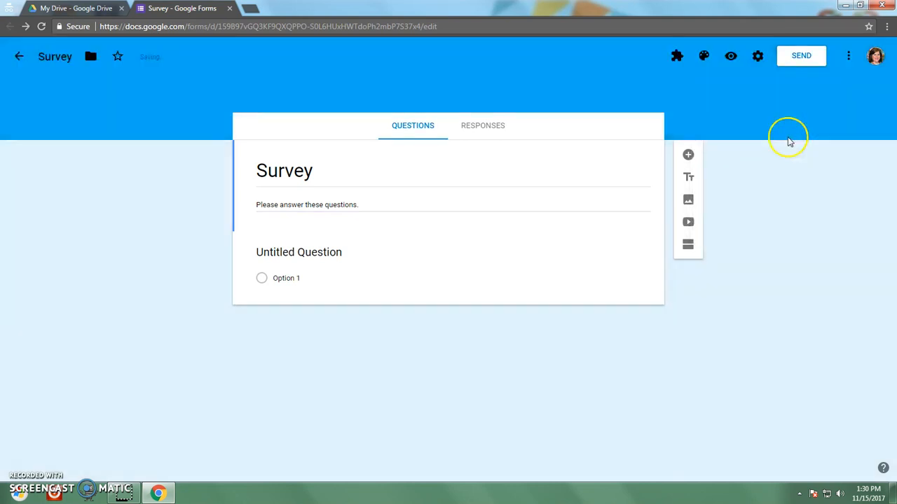
click(706, 58)
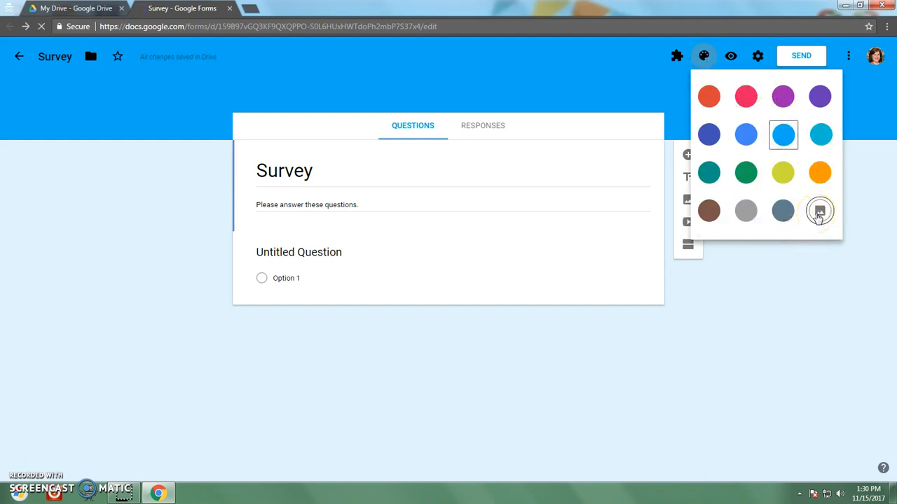
click(820, 213)
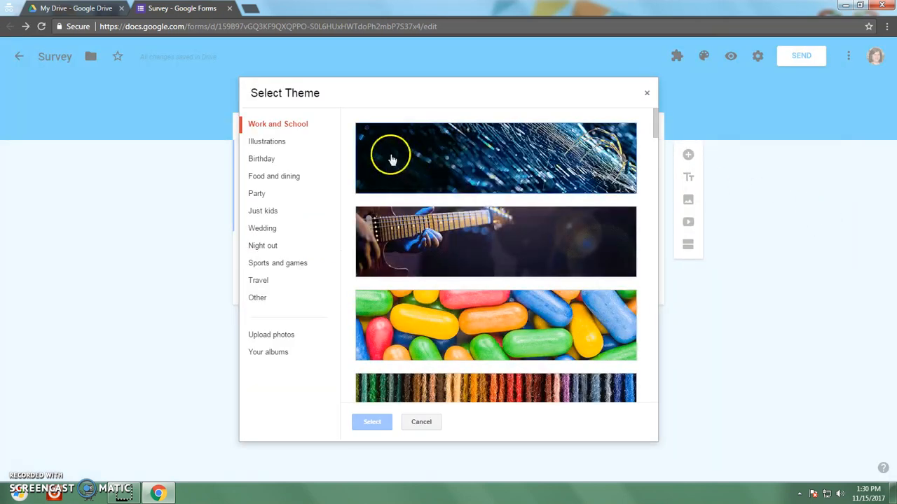
click(260, 198)
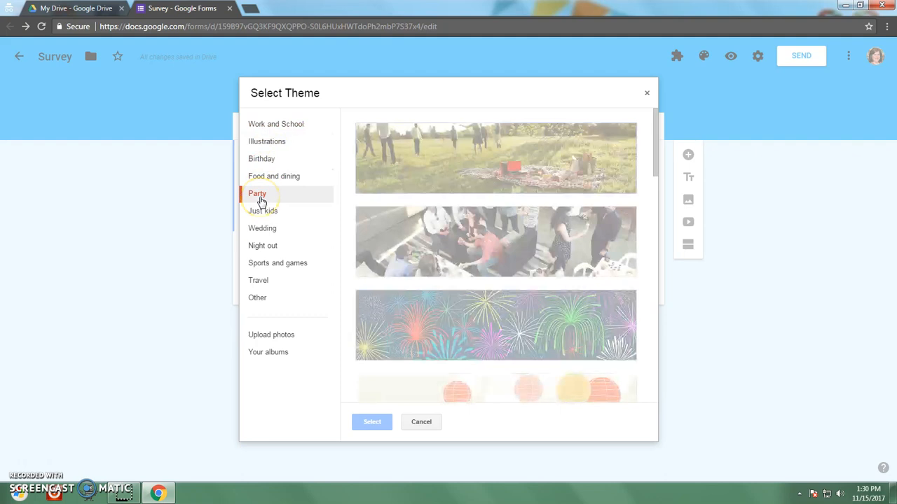
click(267, 265)
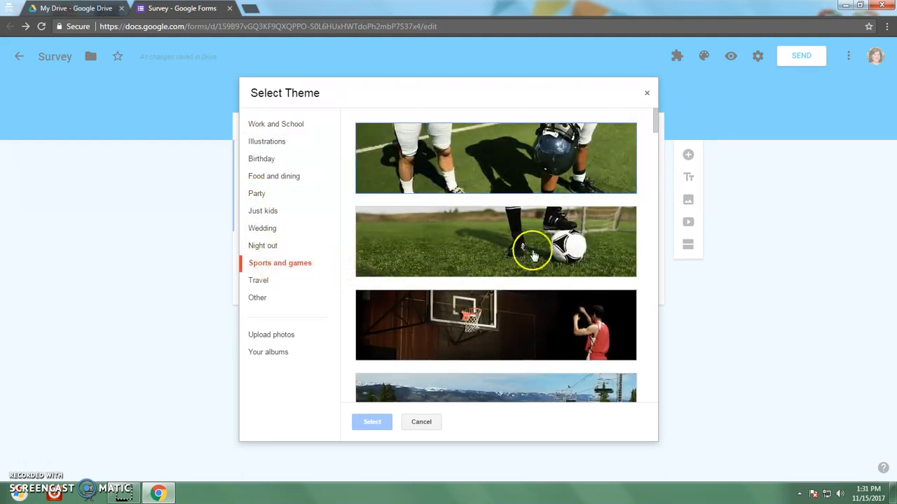
click(477, 243)
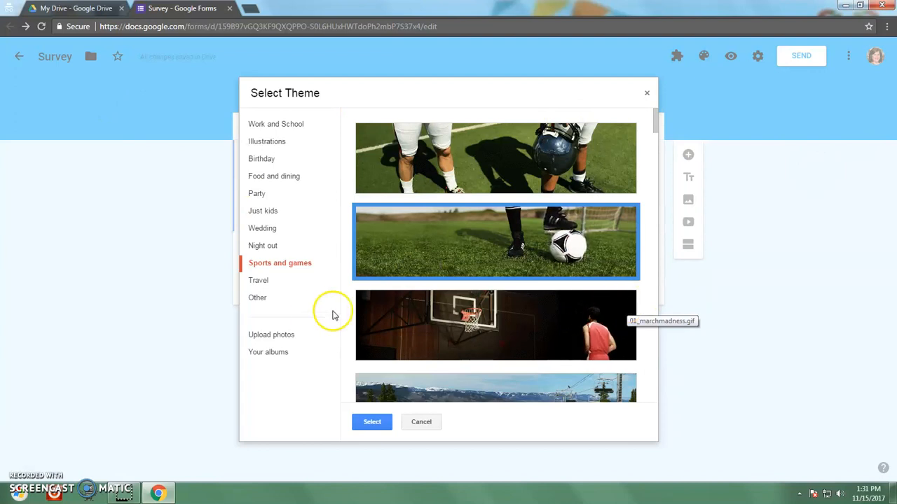
click(371, 424)
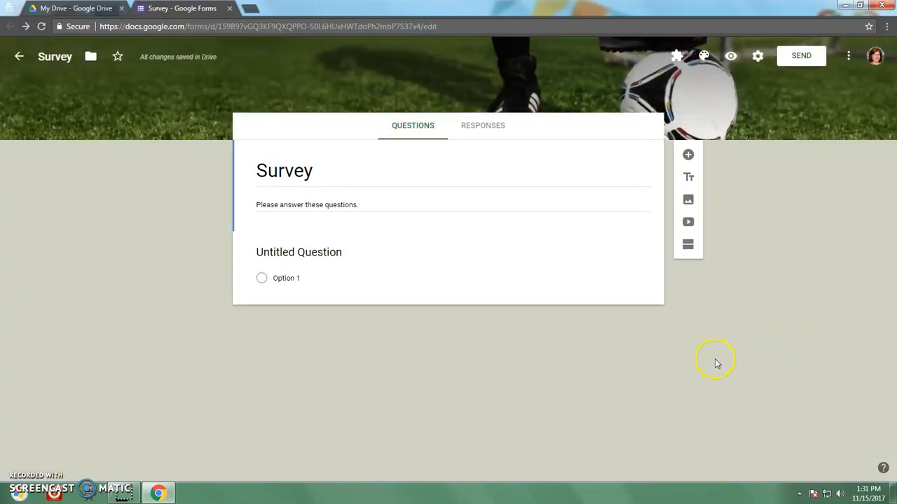
Step: Title the first question 'Do you like soccer?' with answer choices Yes and No
click(256, 253)
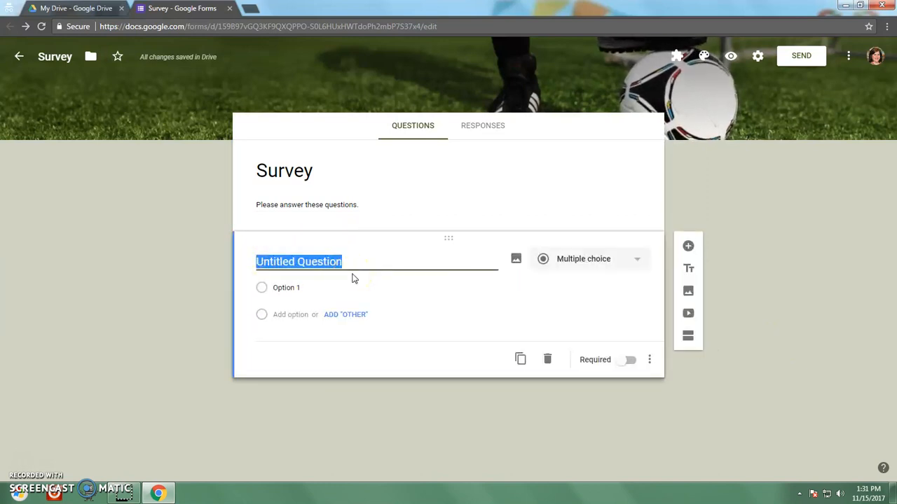
key(BackSpace)
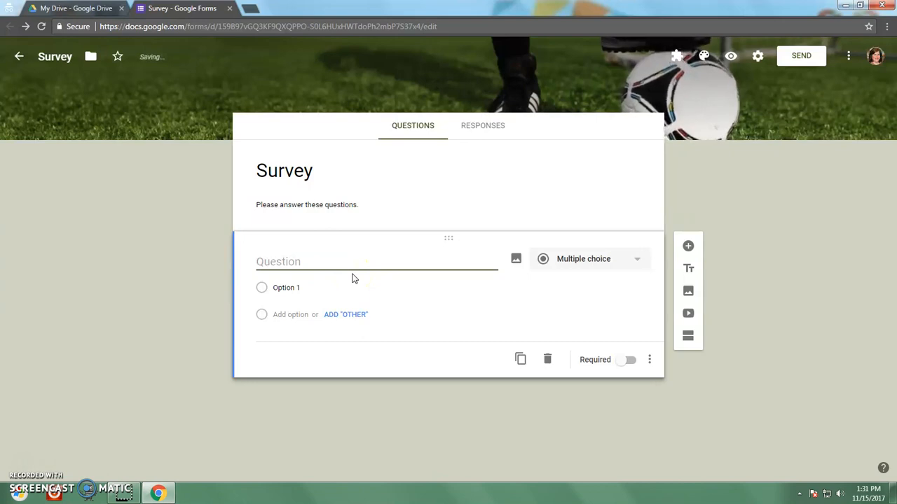
text(Do you like soccer?)
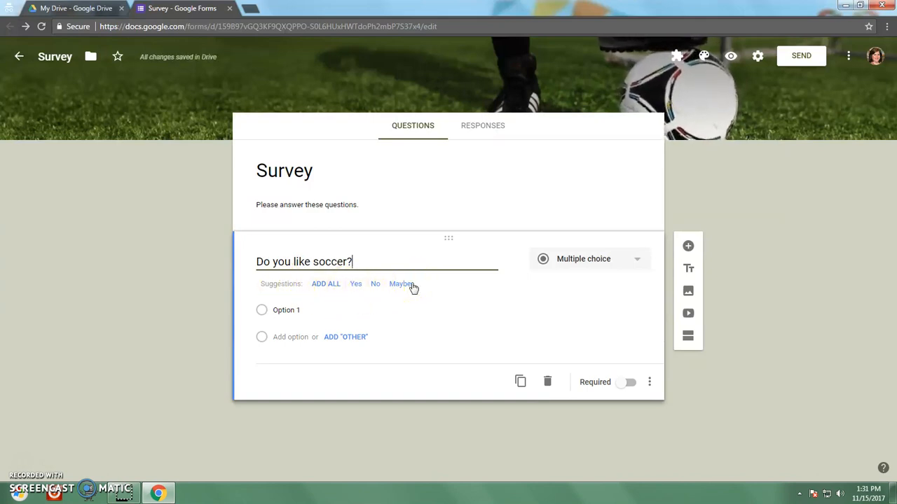
click(355, 284)
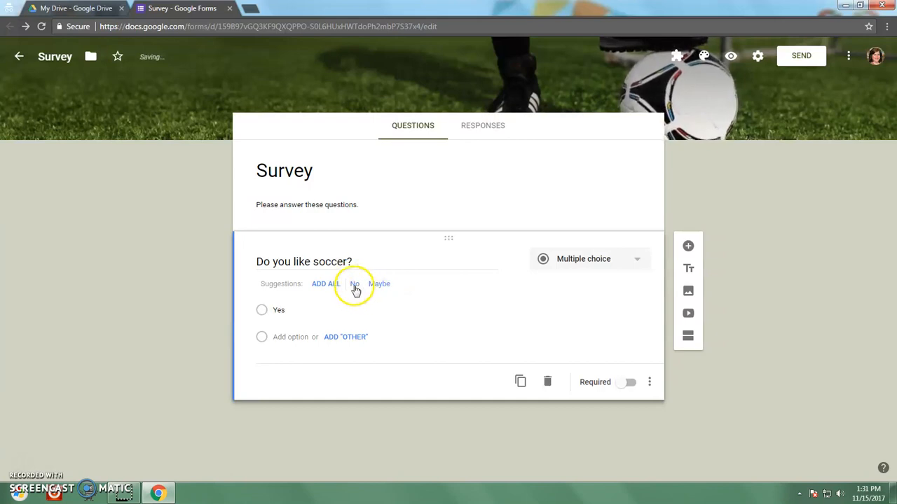
click(356, 287)
double_click(277, 337)
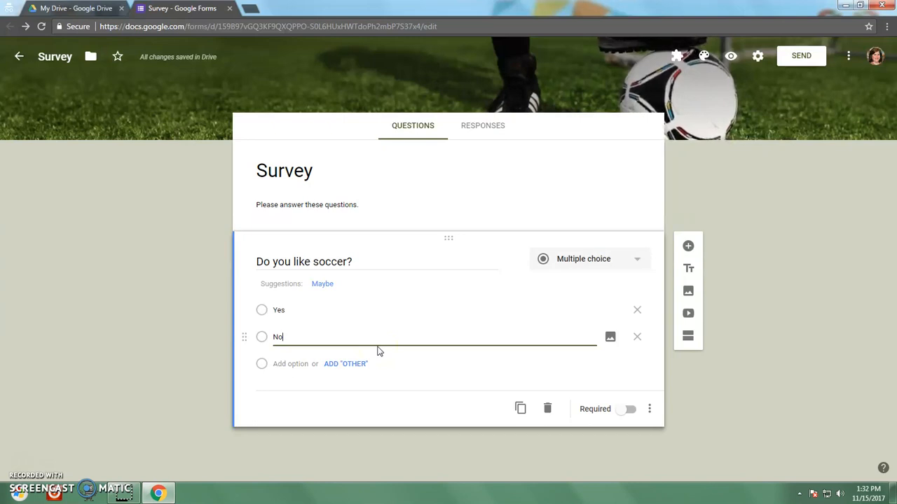
Step: Keep the soccer question as multiple choice and mark it required
click(634, 265)
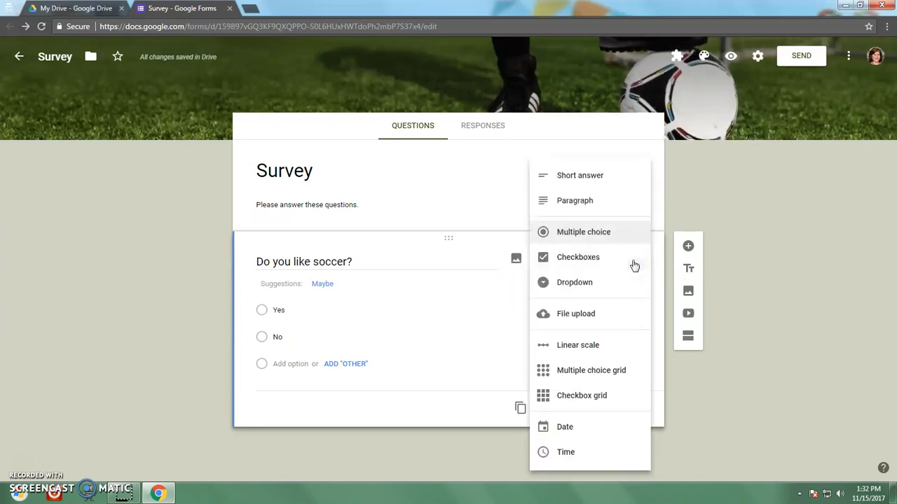
click(599, 234)
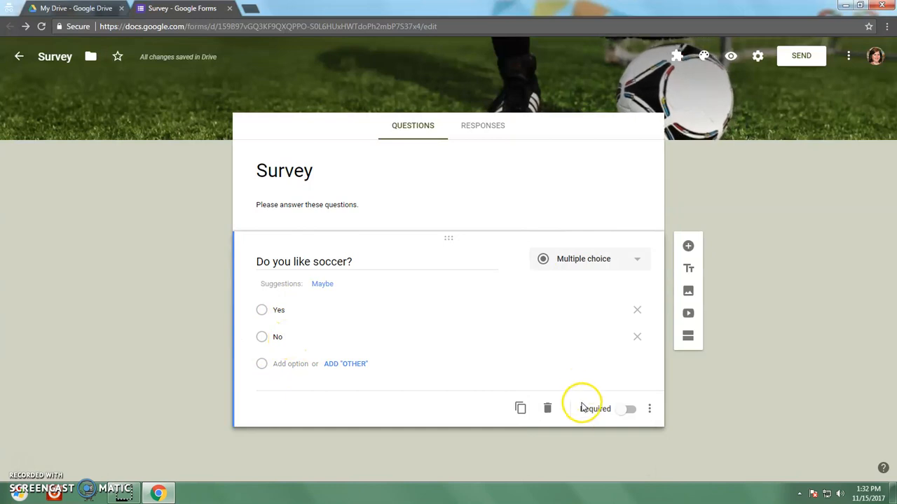
click(628, 410)
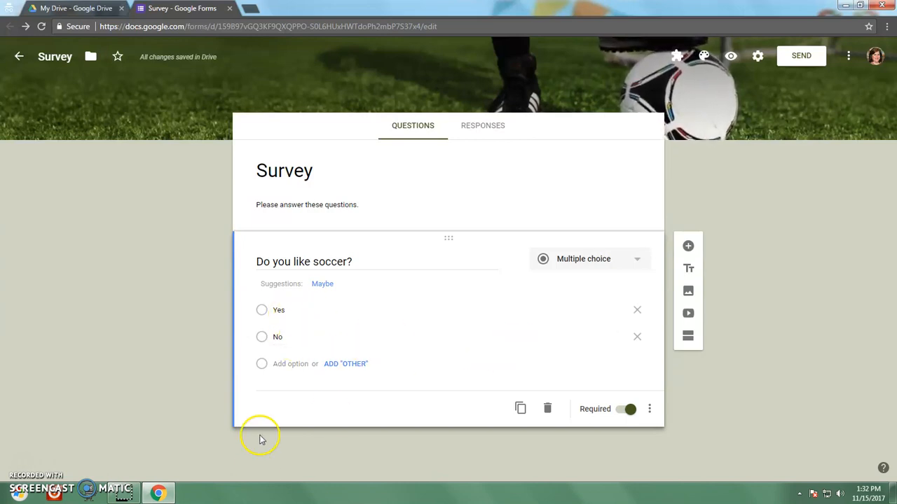
Step: Add a second, untitled section after the soccer question
click(688, 338)
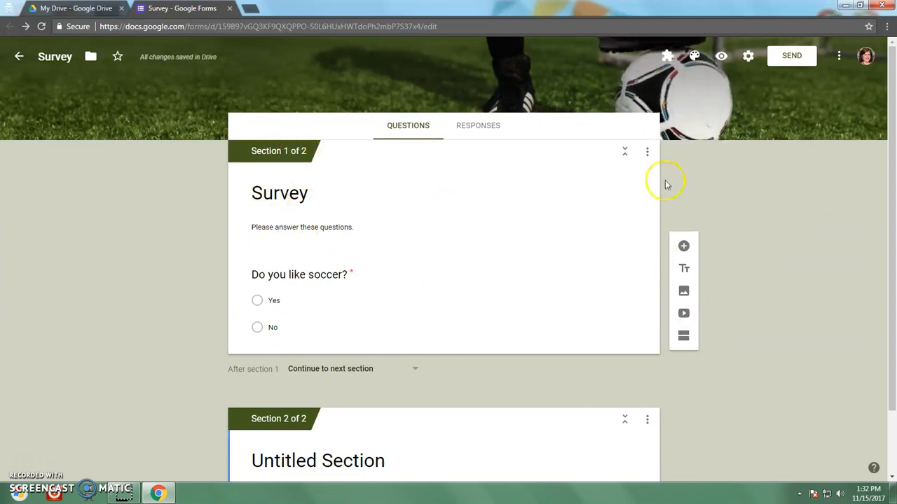
scroll(848, 205, down, 1)
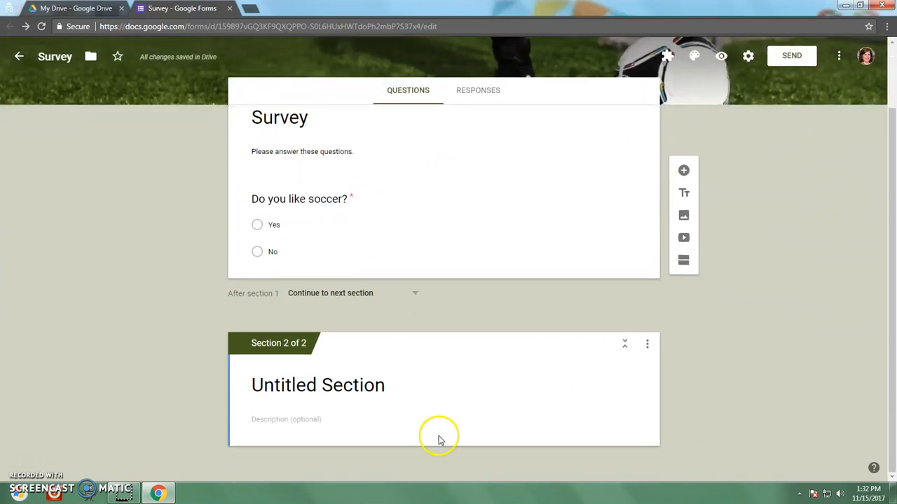
Step: Retitle the second section to 'If "yes"'
click(265, 387)
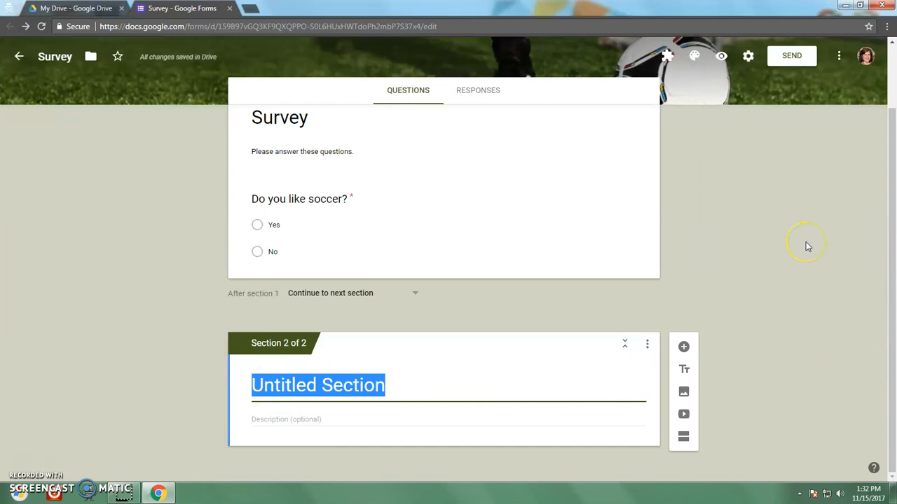
text(If nok,)
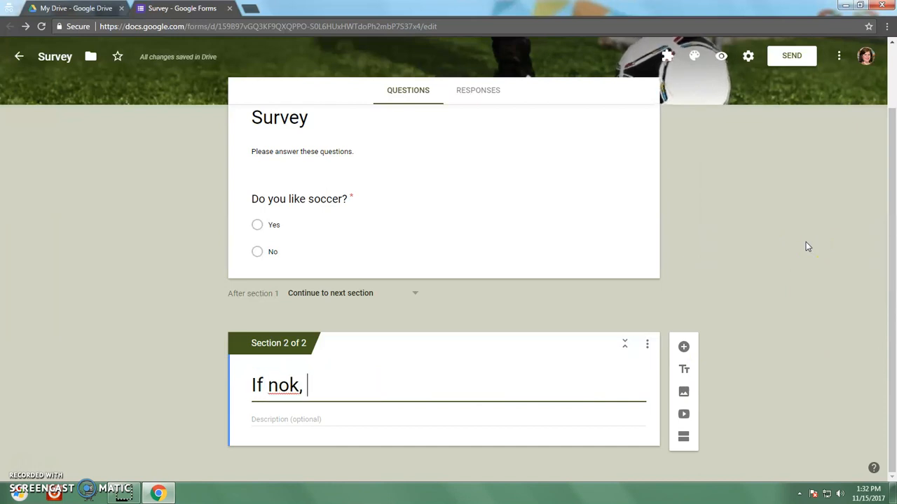
key(BackSpace)
key(BackSpace)
key(BackSpace)
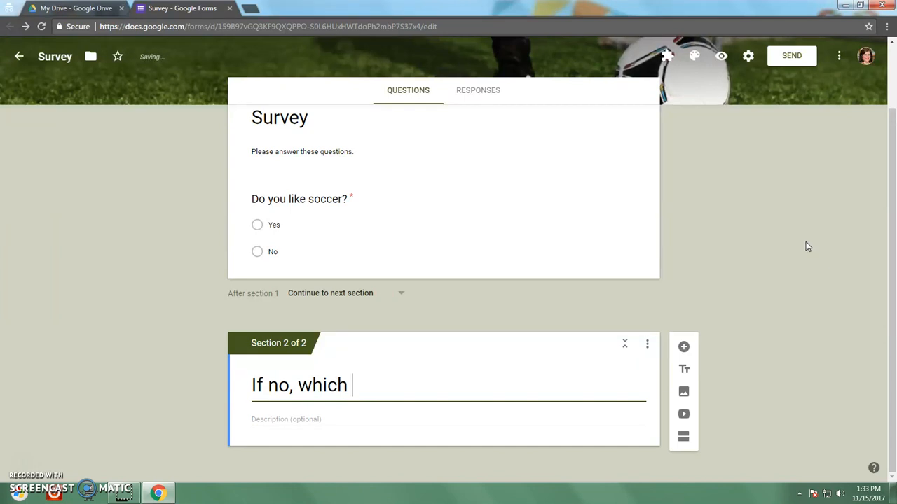
text(, wh)
key(BackSpace)
key(BackSpace)
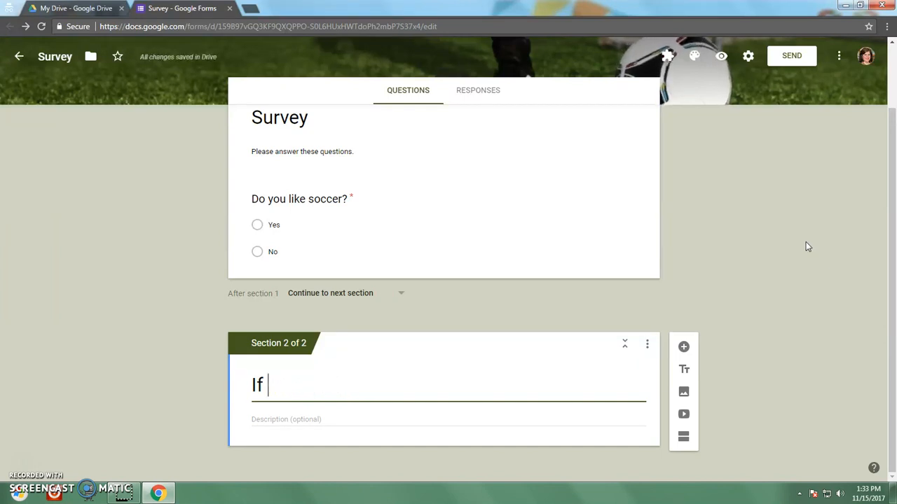
text(yes, who is your favo)
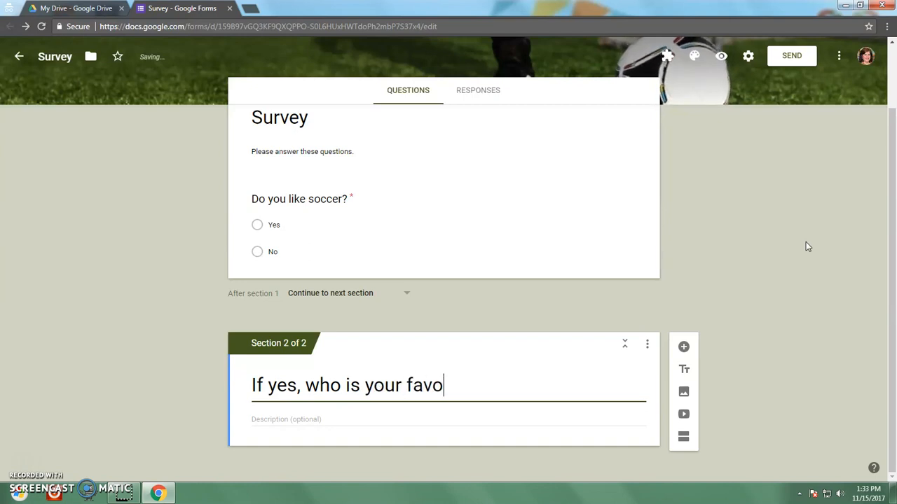
text(rite player?)
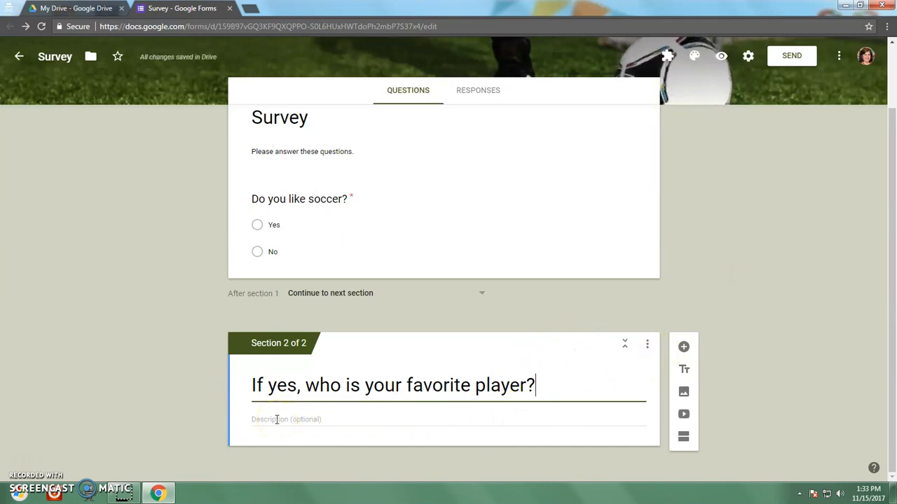
key(BackSpace)
key(BackSpace)
key(BackSpace)
key(BackSpace)
key(BackSpace)
key(BackSpace)
key(BackSpace)
key(BackSpace)
key(BackSpace)
key(BackSpace)
key(BackSpace)
key(BackSpace)
key(BackSpace)
key(BackSpace)
key(BackSpace)
key(BackSpace)
key(BackSpace)
key(BackSpace)
key(BackSpace)
key(BackSpace)
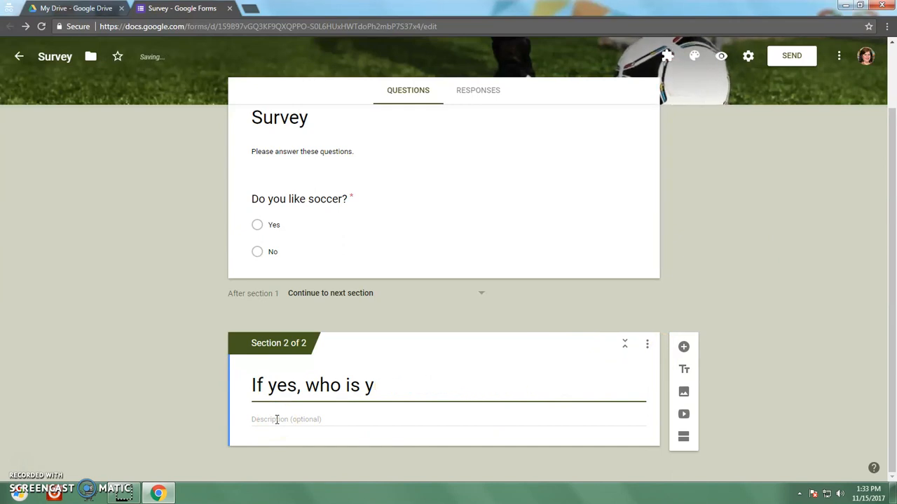
key(BackSpace)
key(BackSpace)
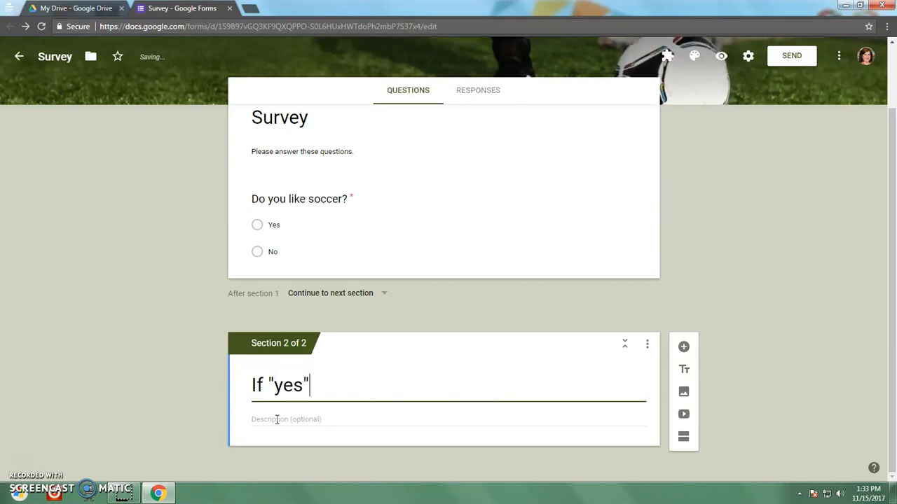
Step: Add a multiple-choice question 'Who is your favorite player?' to the second section
click(686, 348)
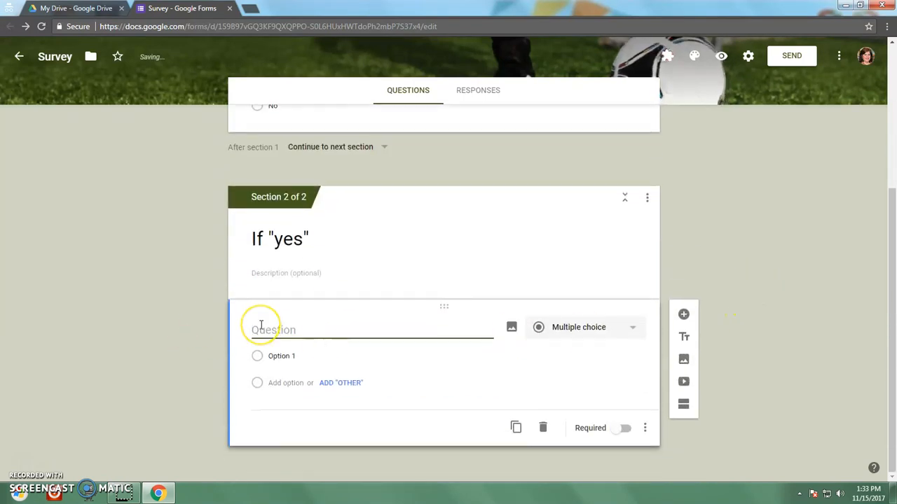
text(Who)
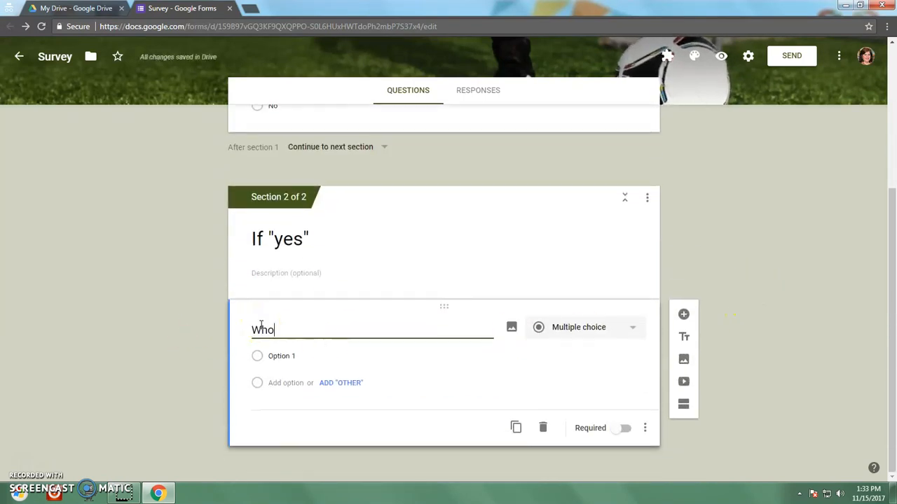
text( is your favo)
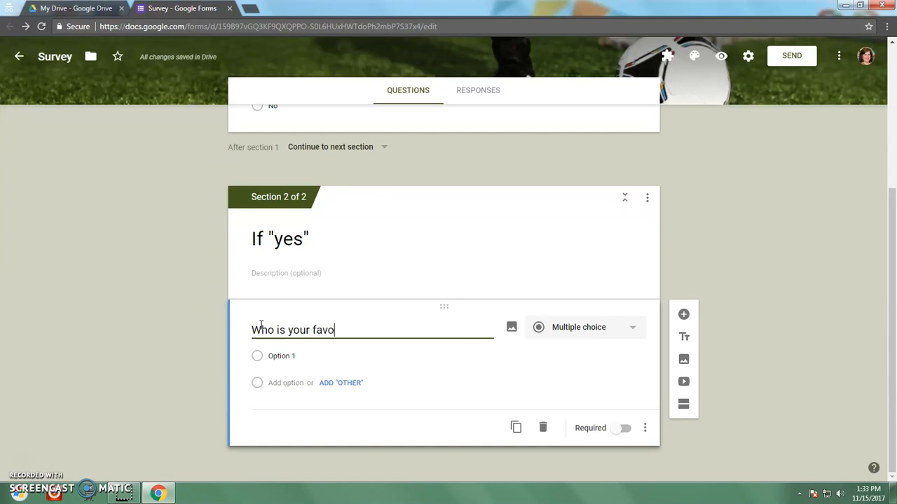
text(rite player?)
click(629, 355)
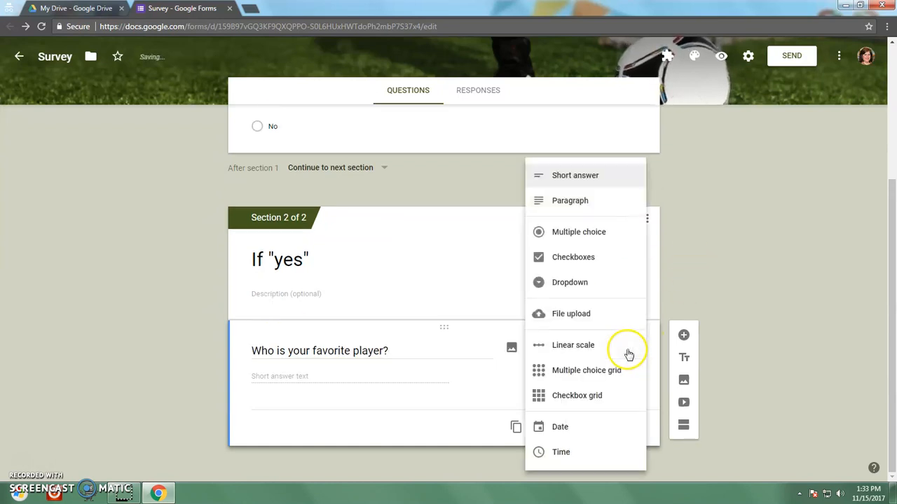
click(621, 242)
Step: Enter the player choices Messi, Ronaldo, Wambach and Morgan
click(289, 380)
text(Me)
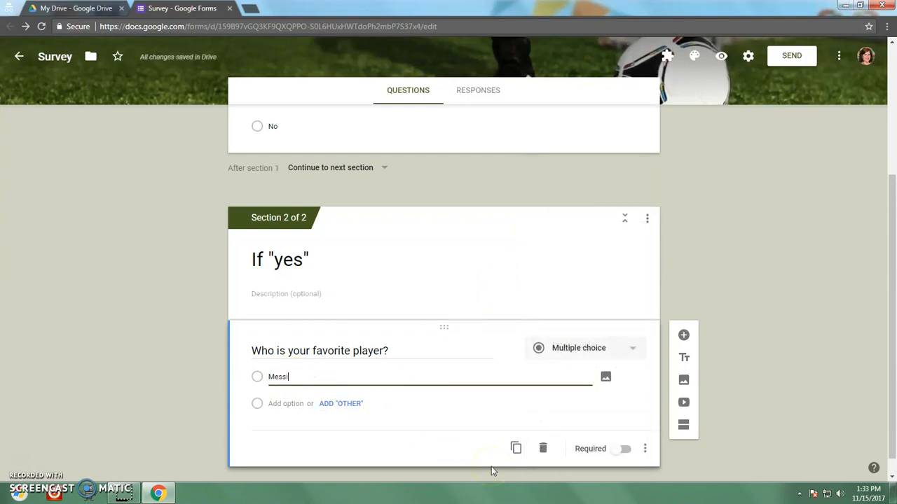
text(ssi)
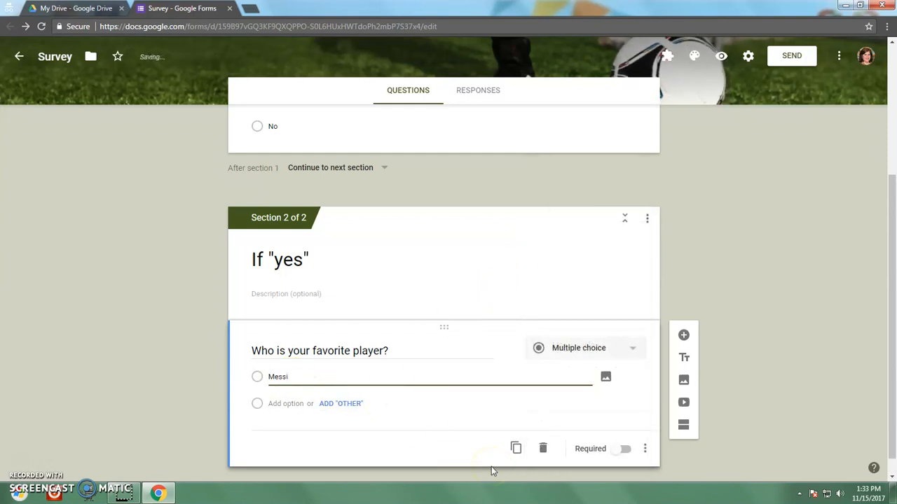
click(304, 405)
text(Ronaldo)
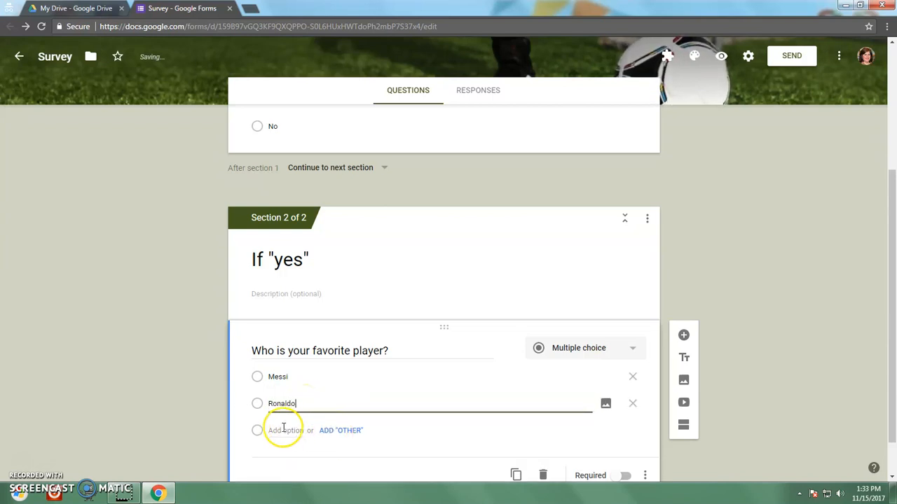
click(285, 430)
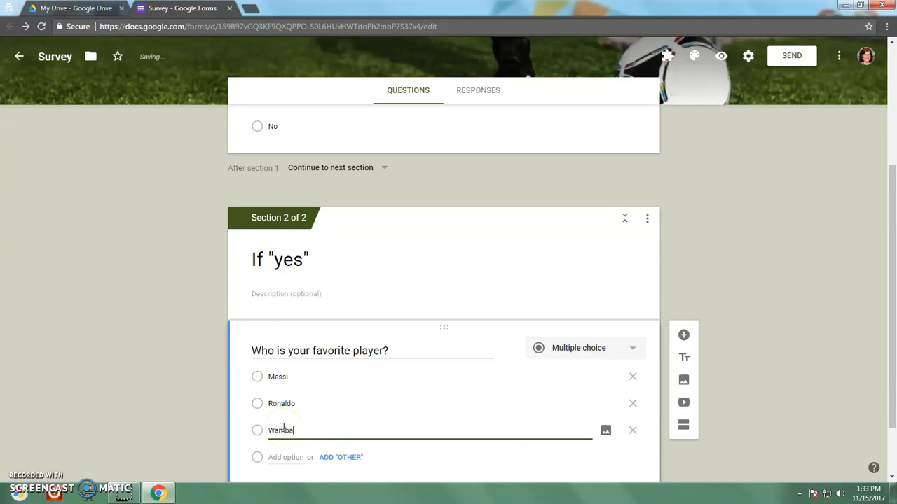
click(285, 457)
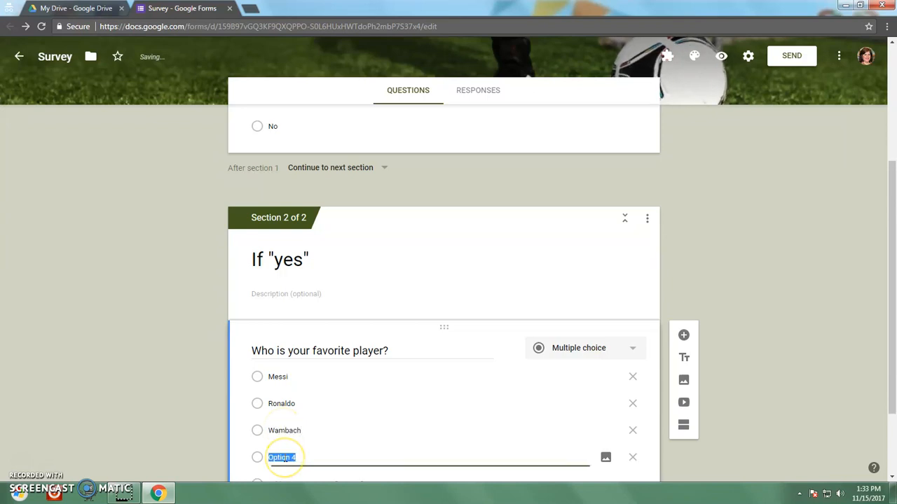
text(Morgan)
Step: Add an Other choice and make the player question required
scroll(462, 374, down, 2)
click(341, 384)
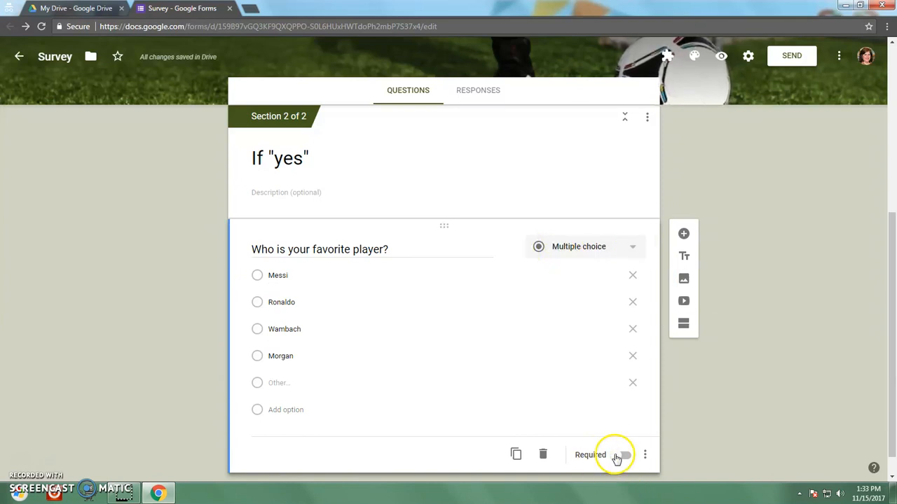
click(617, 457)
Step: Turn on answer-based branching for 'Do you like soccer?' and send Yes answers to section 2, If "yes"
scroll(780, 283, up, 1)
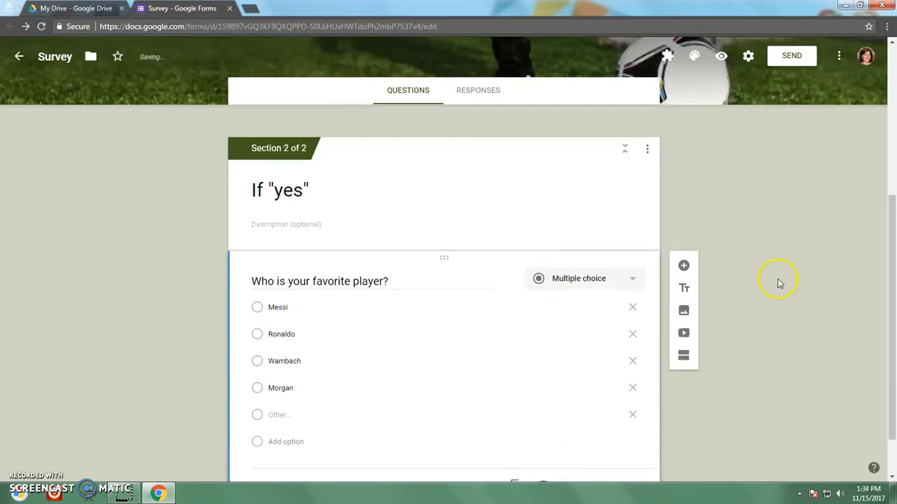
scroll(778, 285, up, 4)
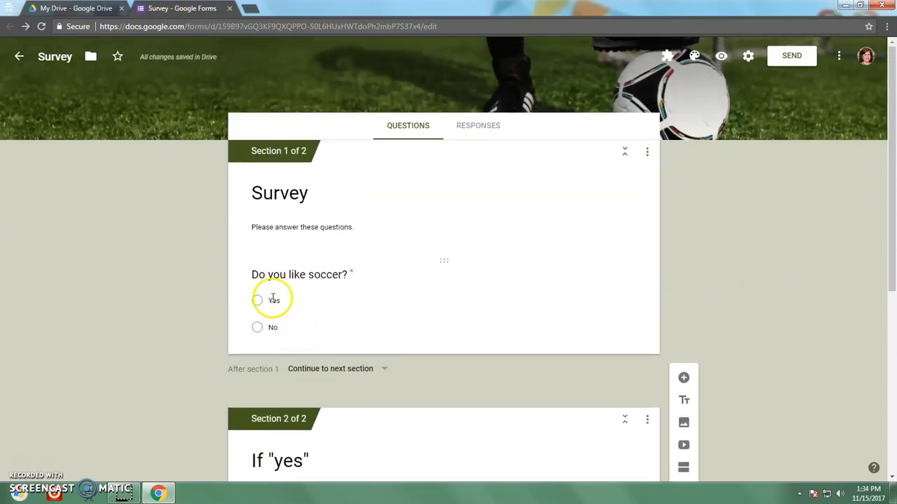
click(287, 298)
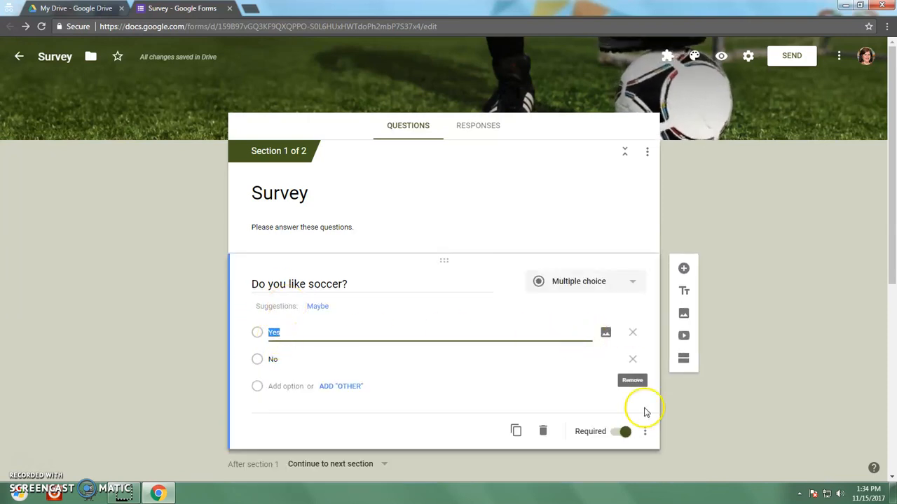
click(645, 432)
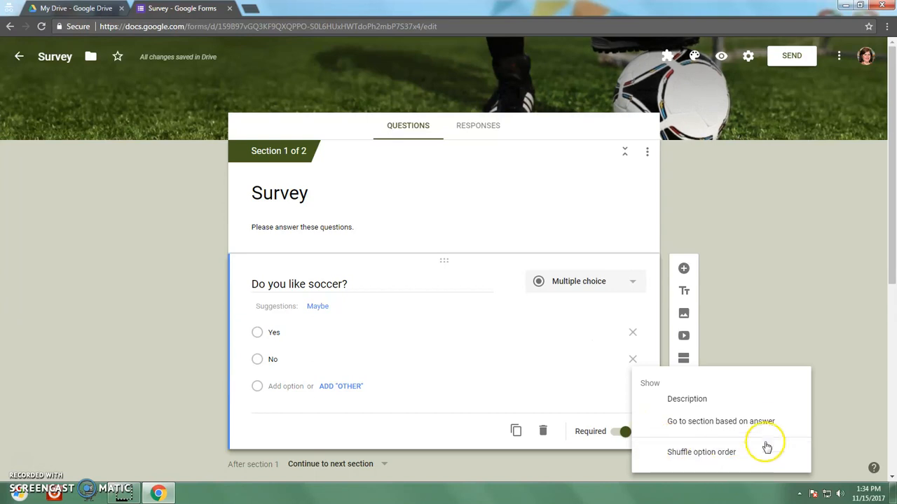
click(766, 430)
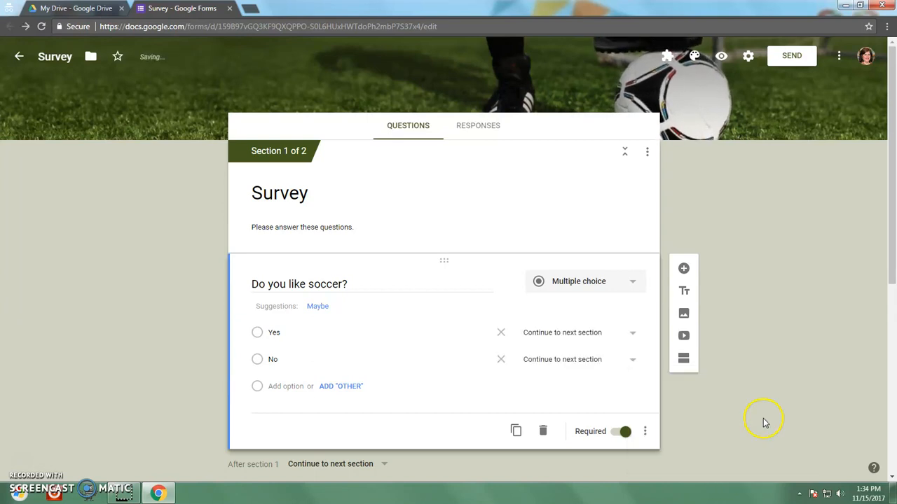
scroll(778, 280, down, 2)
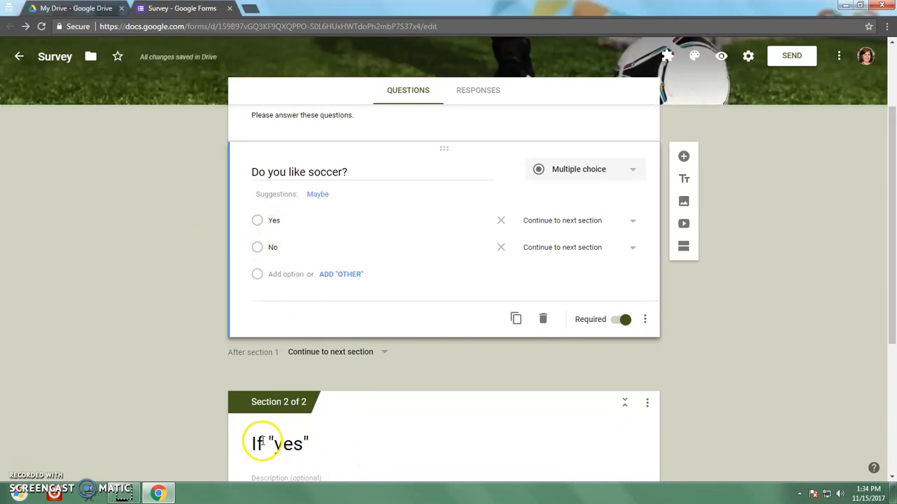
click(629, 223)
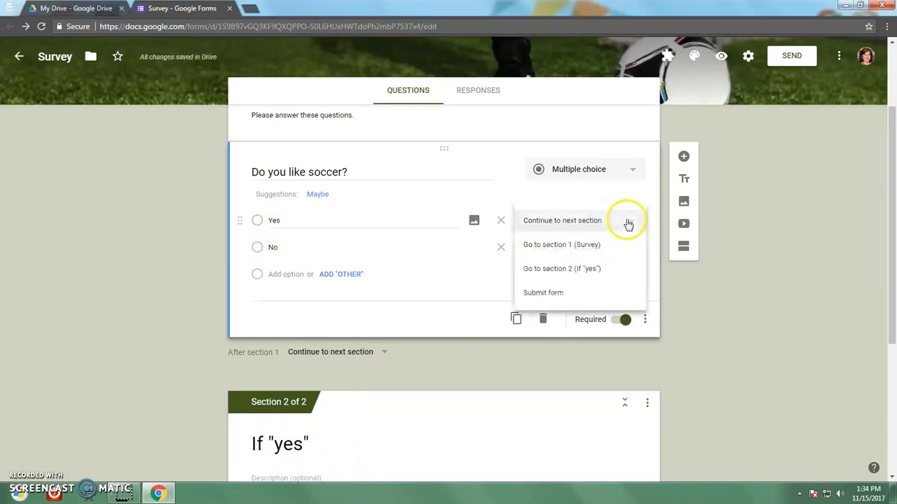
click(592, 272)
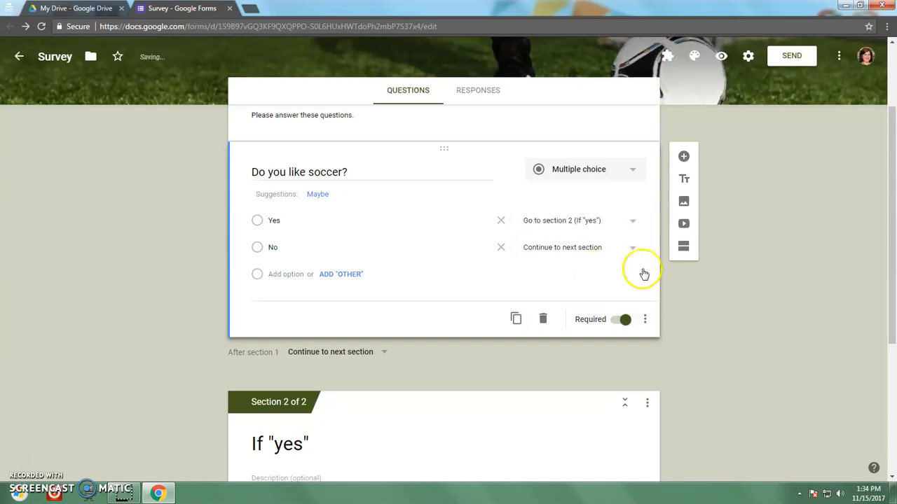
scroll(755, 269, down, 3)
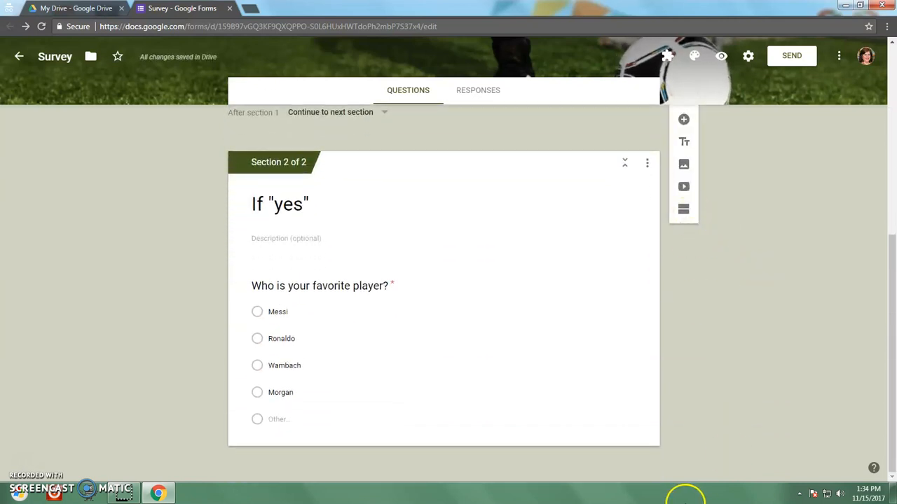
Step: Insert a new Untitled Section before If "yes", then collapse and re-expand it
click(684, 211)
scroll(720, 323, up, 5)
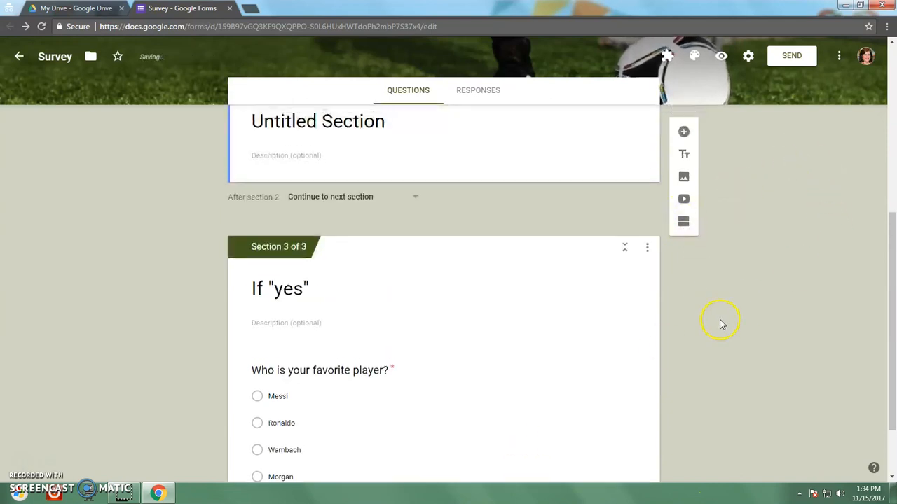
scroll(719, 319, down, 2)
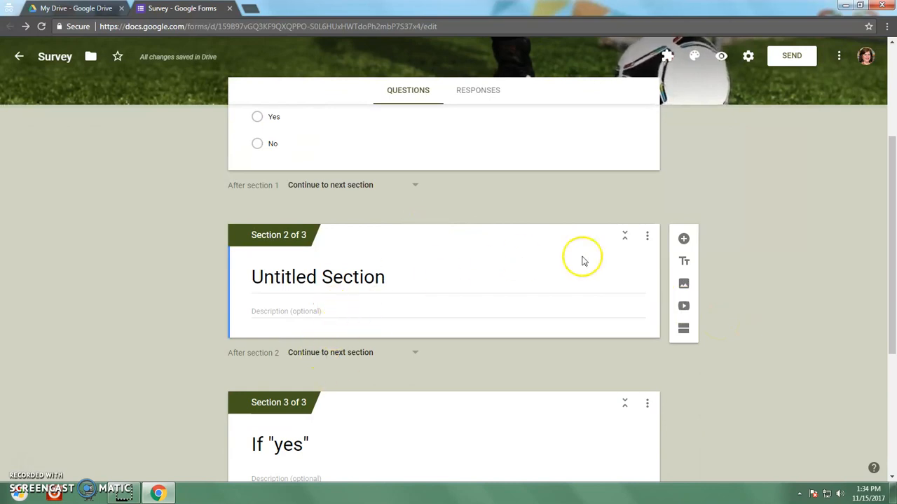
click(626, 239)
click(627, 241)
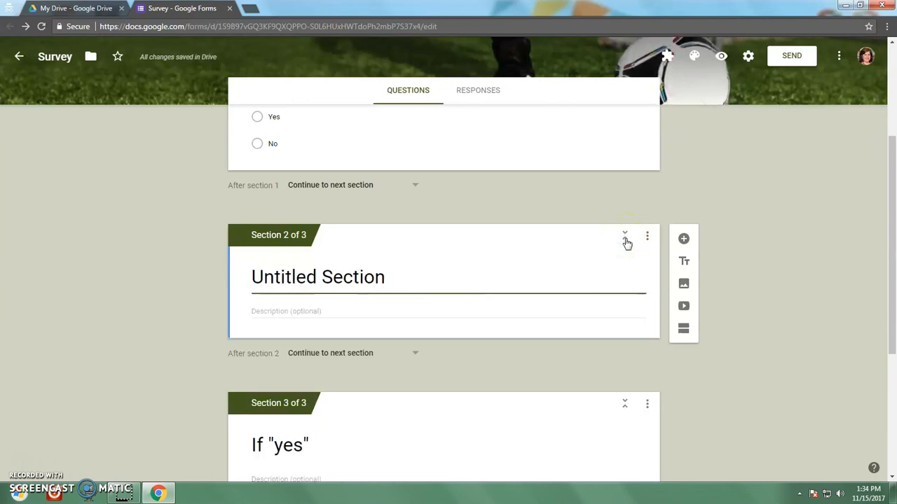
scroll(739, 249, down, 1)
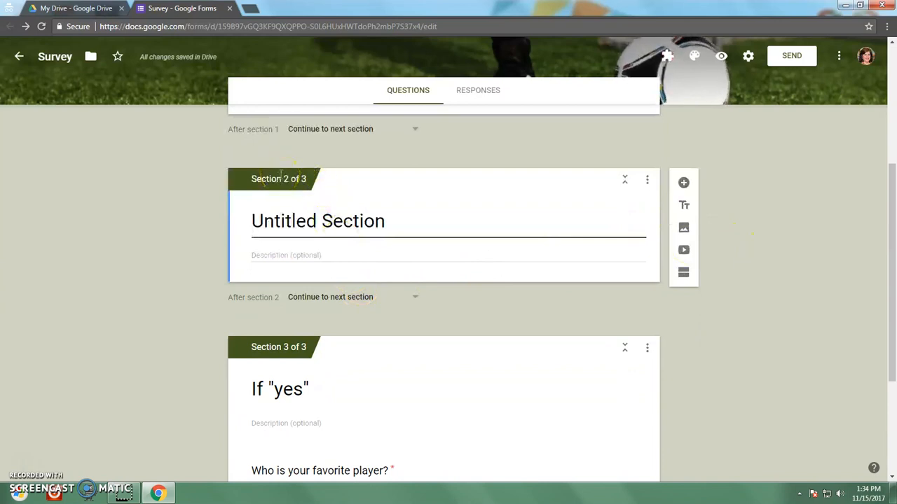
scroll(757, 285, up, 4)
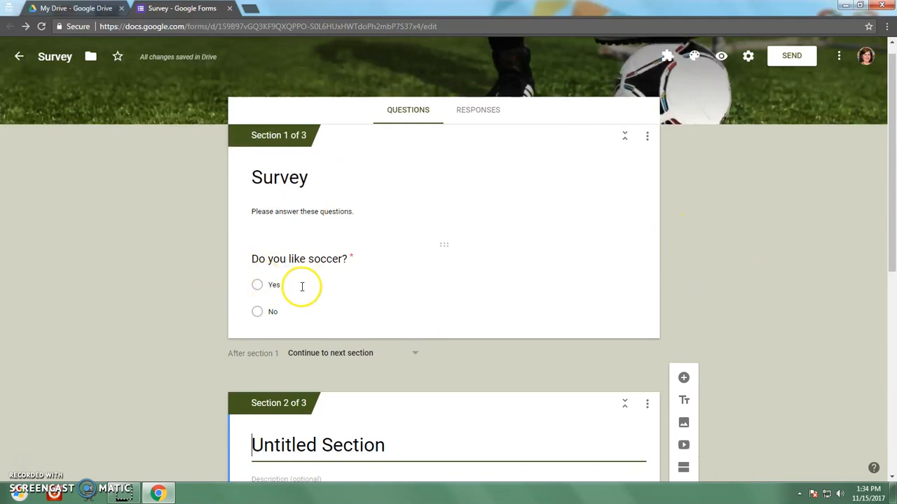
Step: Send No answers to the soccer question to section 2 and retitle that section If "no"
click(302, 283)
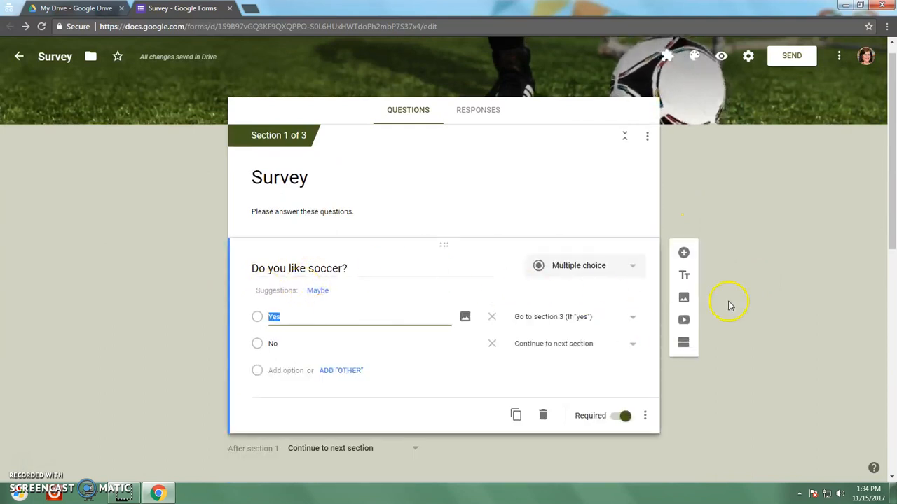
click(626, 346)
click(592, 392)
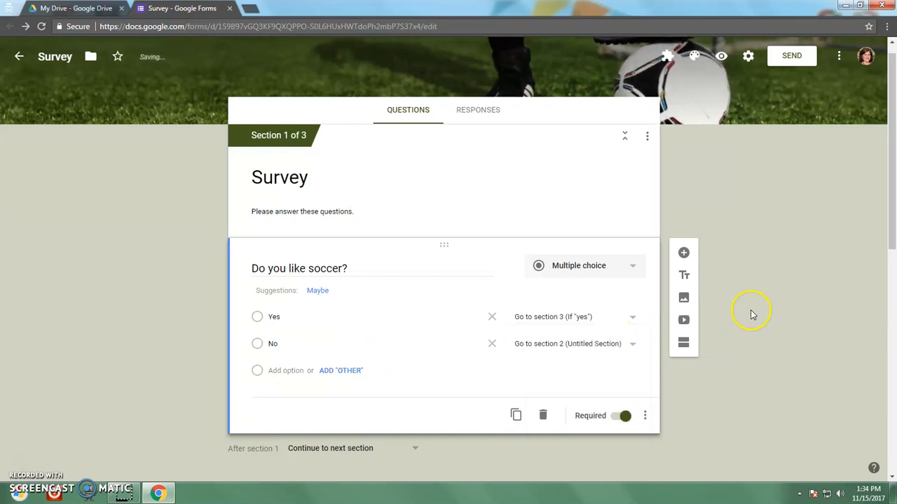
scroll(751, 311, down, 2)
scroll(146, 343, down, 2)
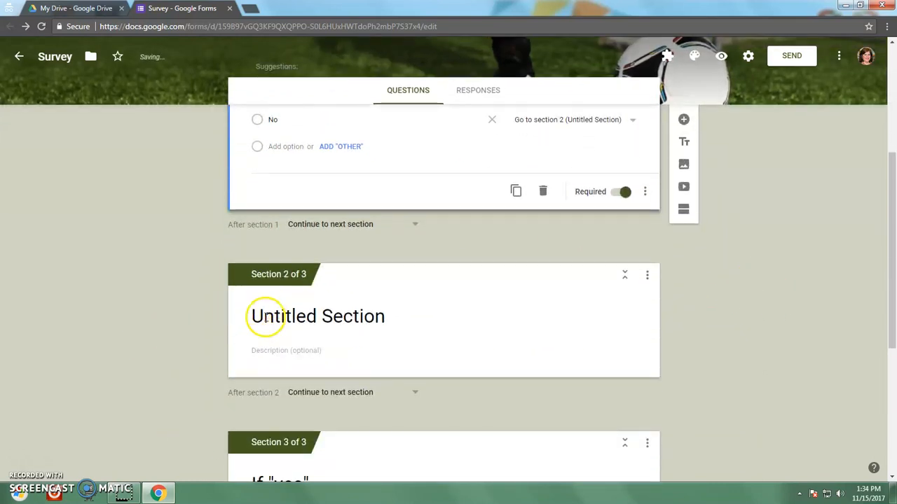
click(254, 314)
text(If "no)
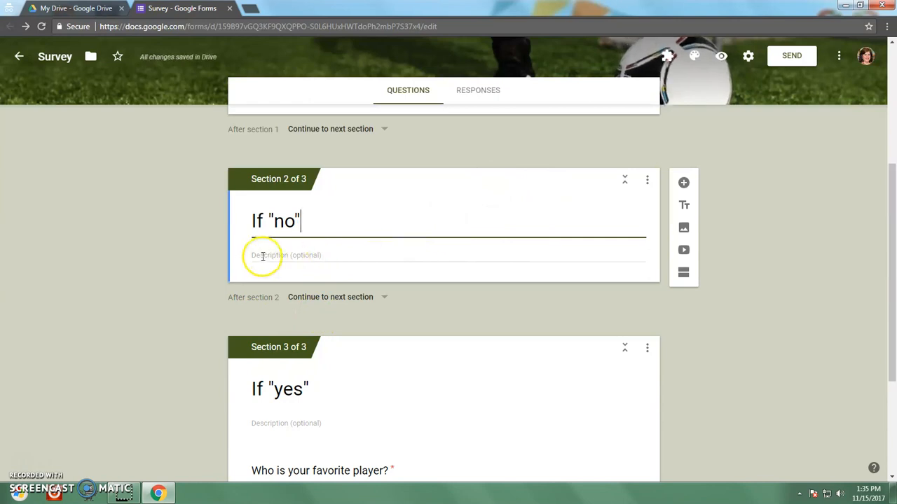
Step: Add a new question to the If "no" section
click(684, 183)
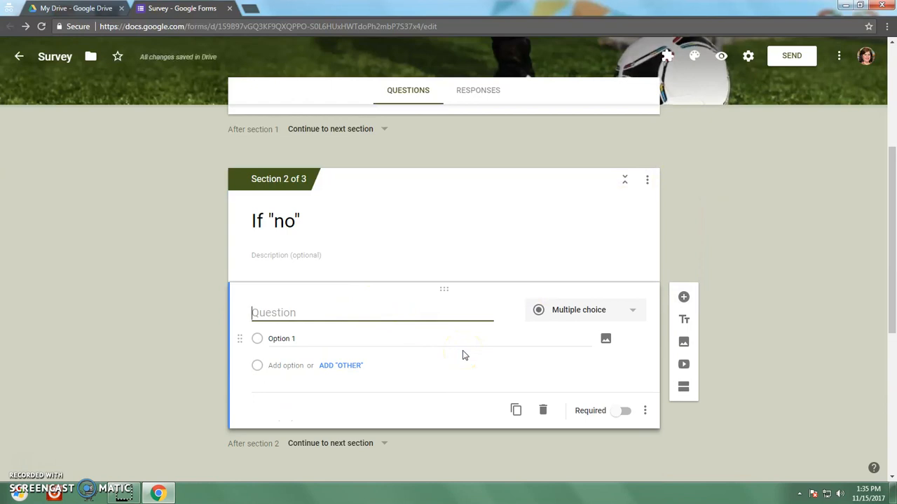
scroll(827, 186, up, 3)
scroll(827, 199, down, 2)
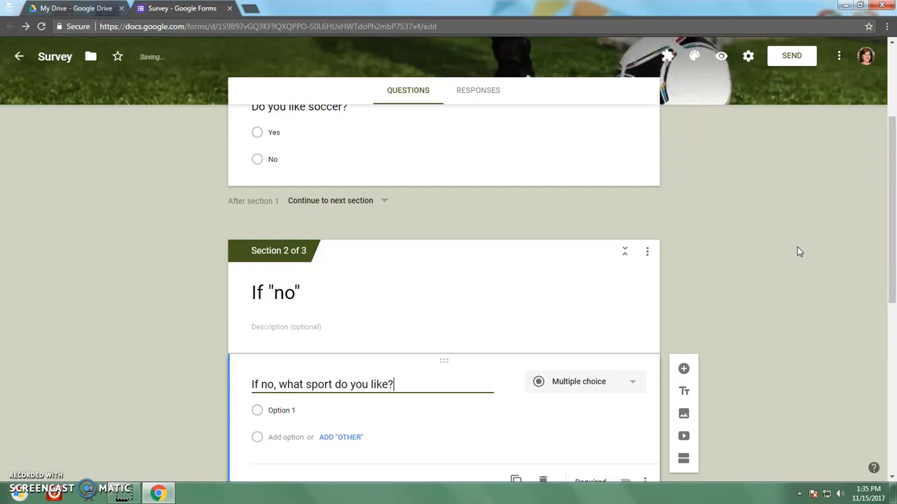
scroll(762, 232, down, 3)
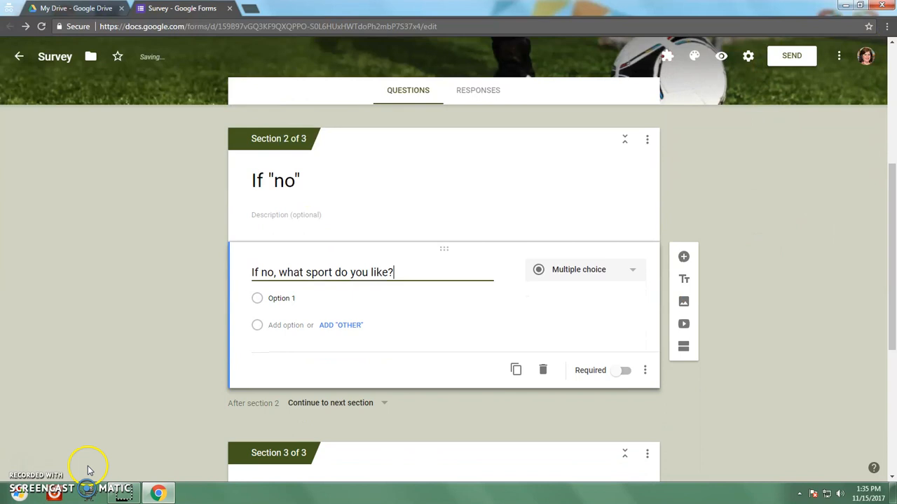
Step: Give the sport question the choices Basketball, Football, Gymnastics and Other
click(283, 298)
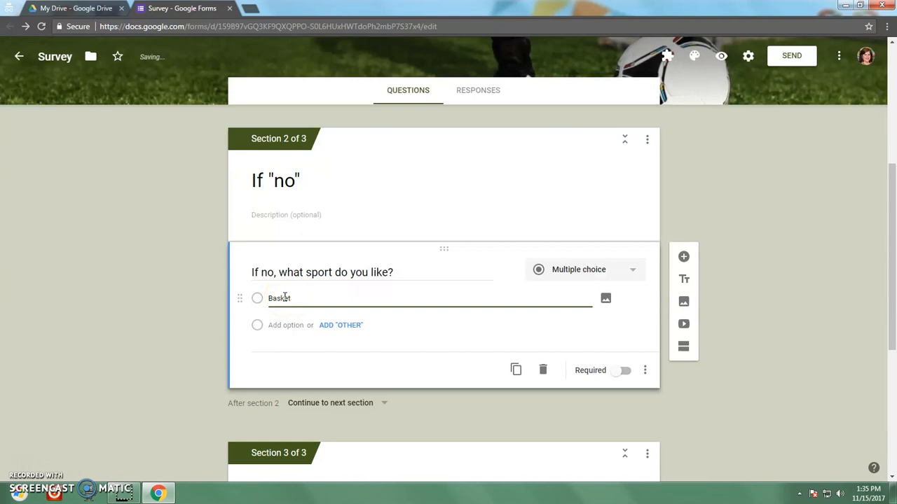
text(Basketball)
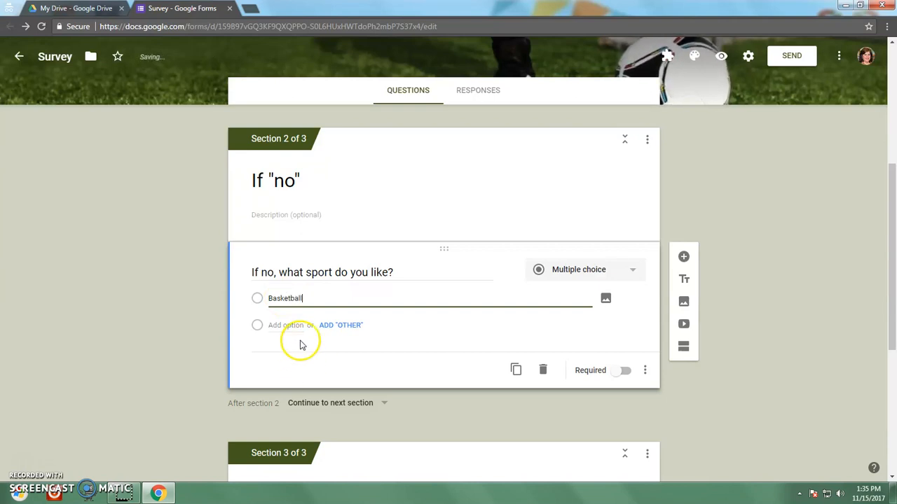
click(289, 324)
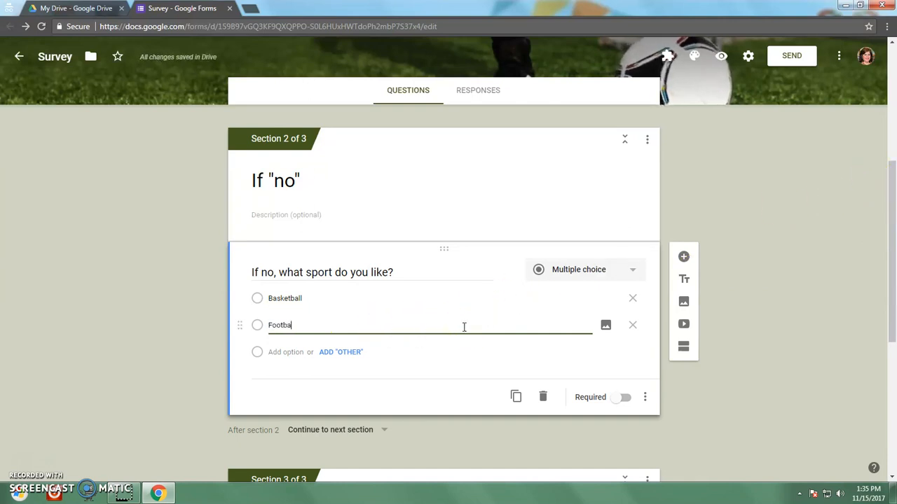
click(293, 353)
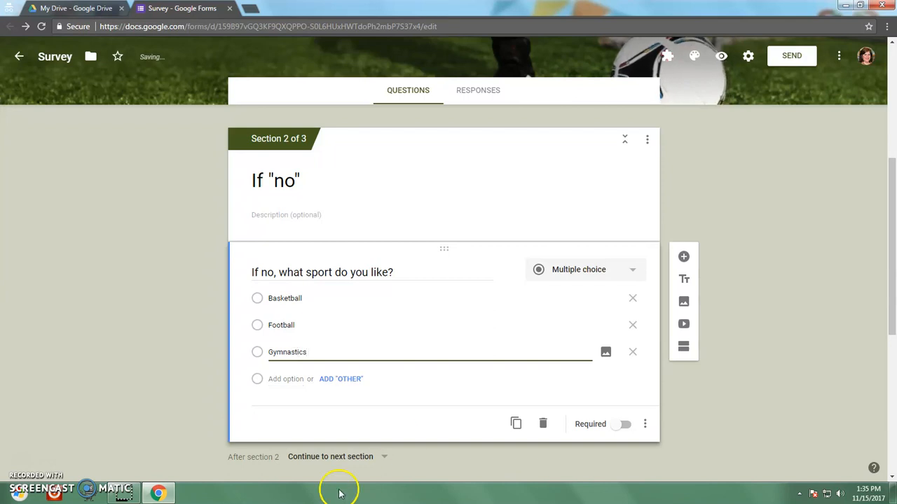
click(339, 379)
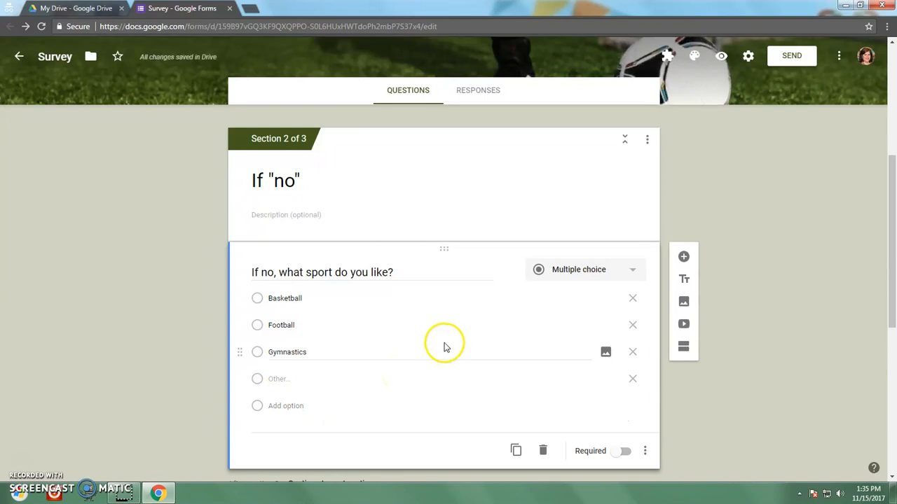
scroll(711, 273, down, 1)
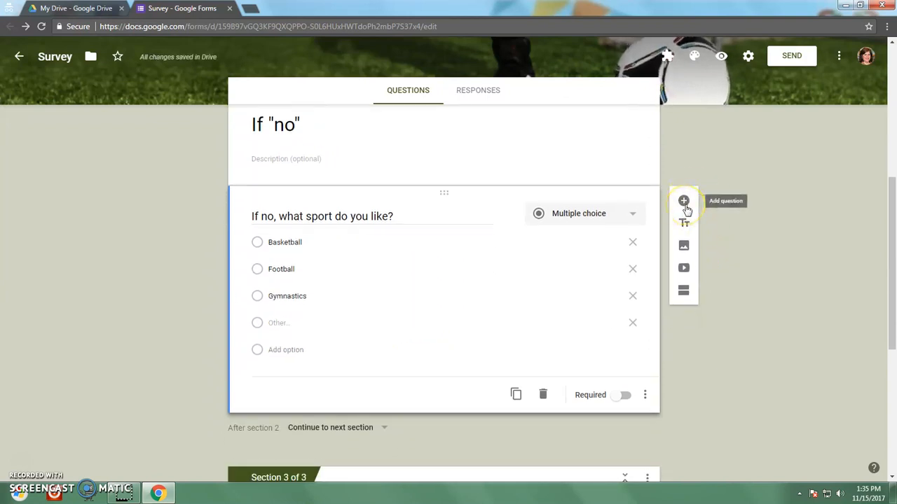
Step: Add 'Why do you not like soccer?' as a required Short answer question in If "no"
click(685, 205)
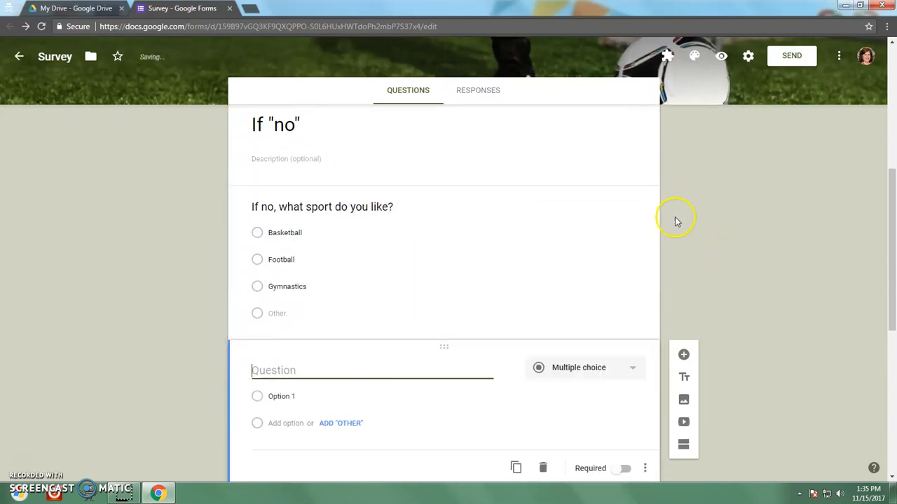
click(288, 370)
text(Why do you not like soccer)
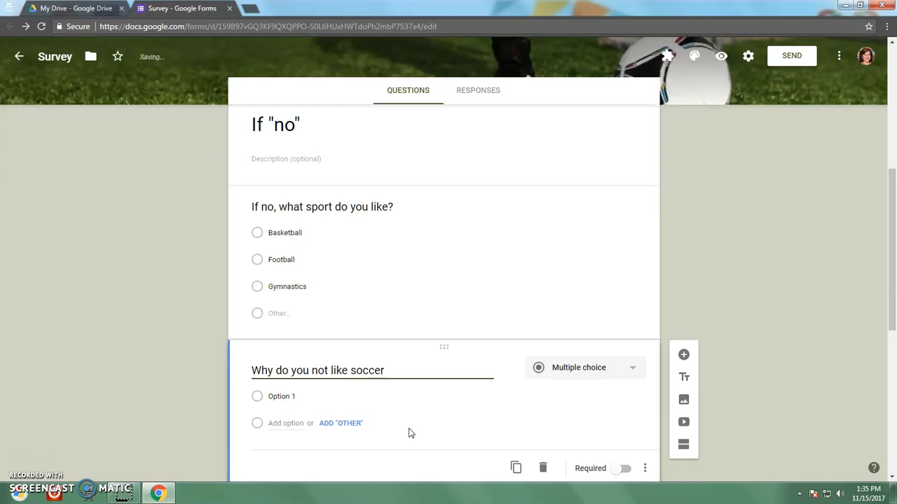
text(?)
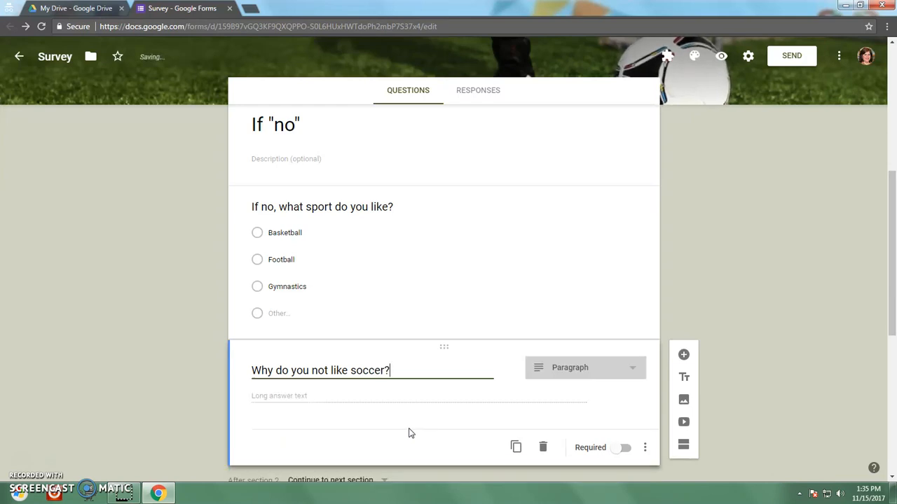
click(604, 370)
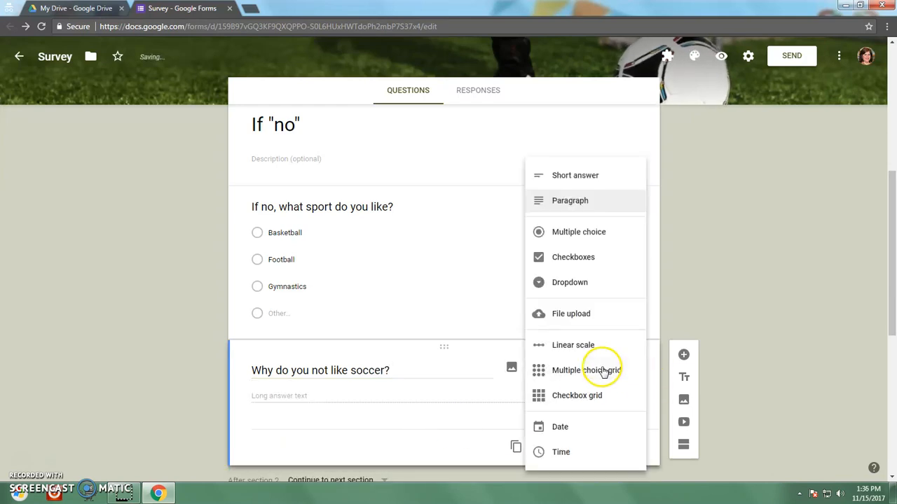
click(581, 176)
scroll(576, 360, down, 2)
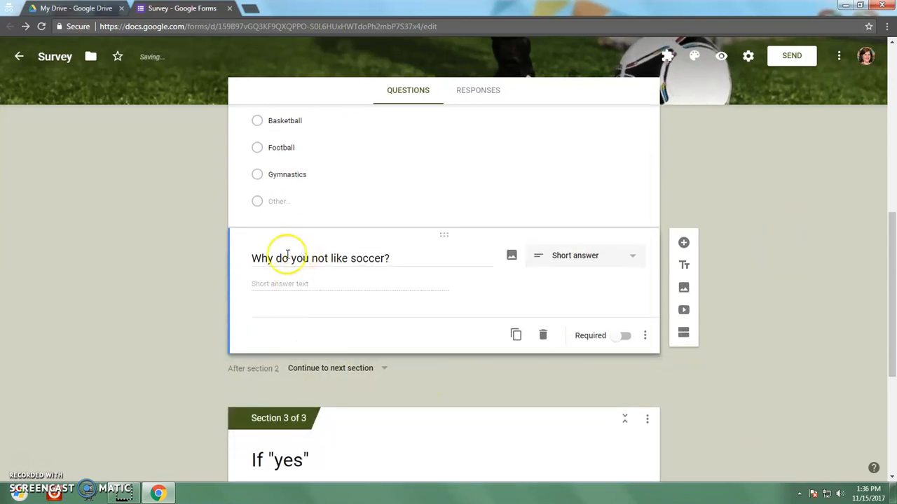
click(623, 336)
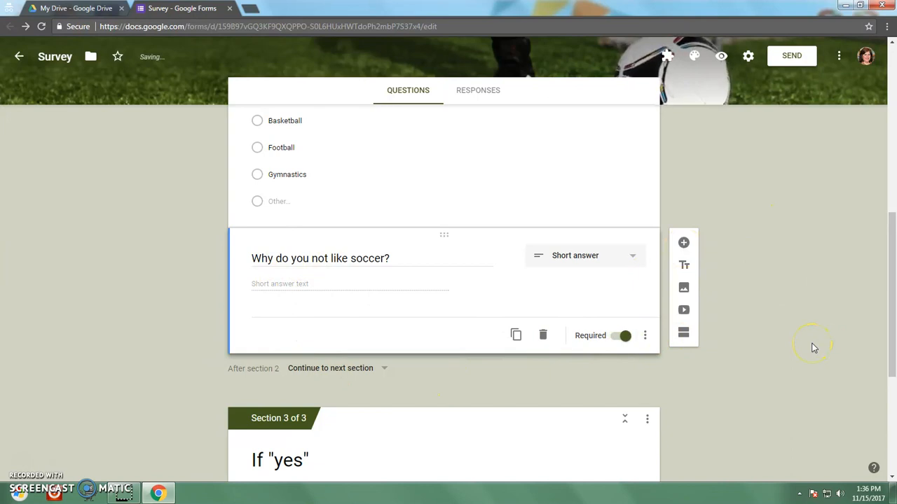
scroll(813, 348, down, 4)
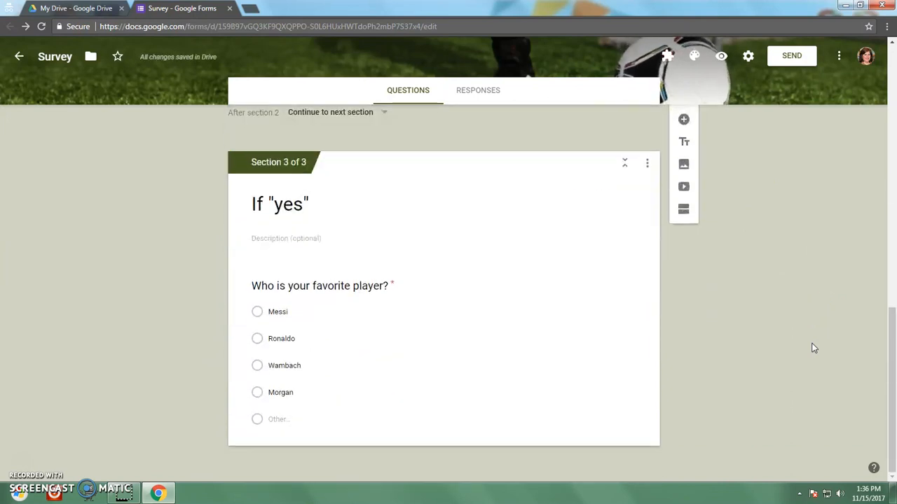
scroll(813, 348, up, 10)
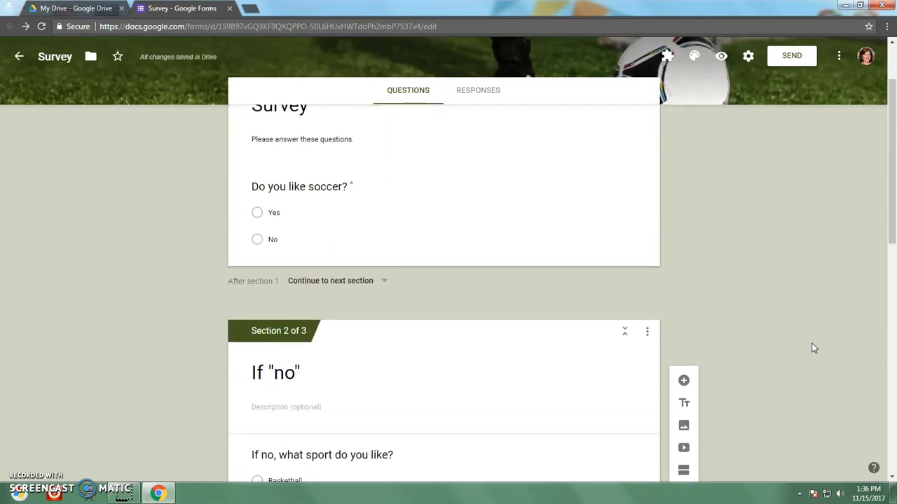
scroll(813, 348, up, 2)
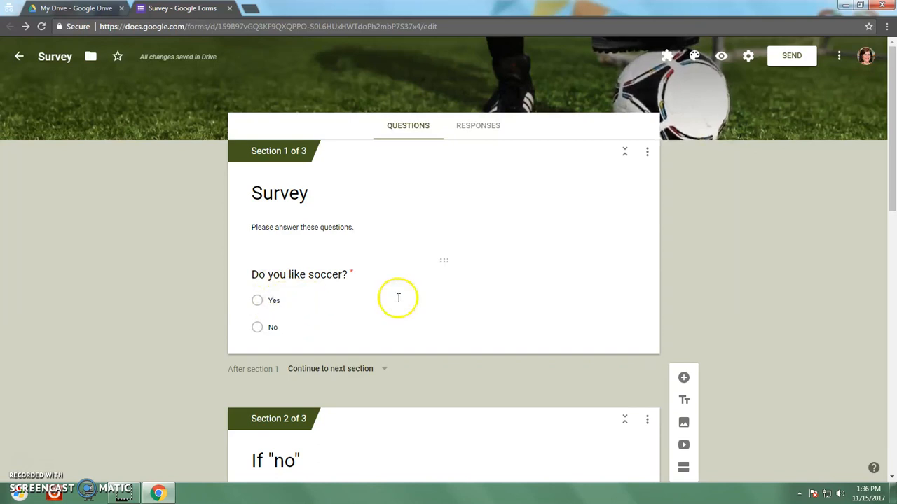
scroll(785, 305, down, 1)
scroll(786, 302, down, 7)
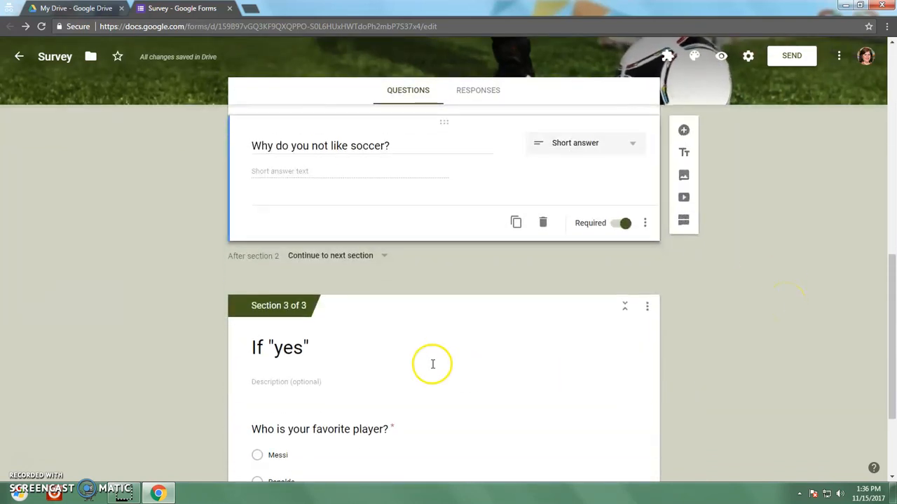
scroll(432, 362, down, 2)
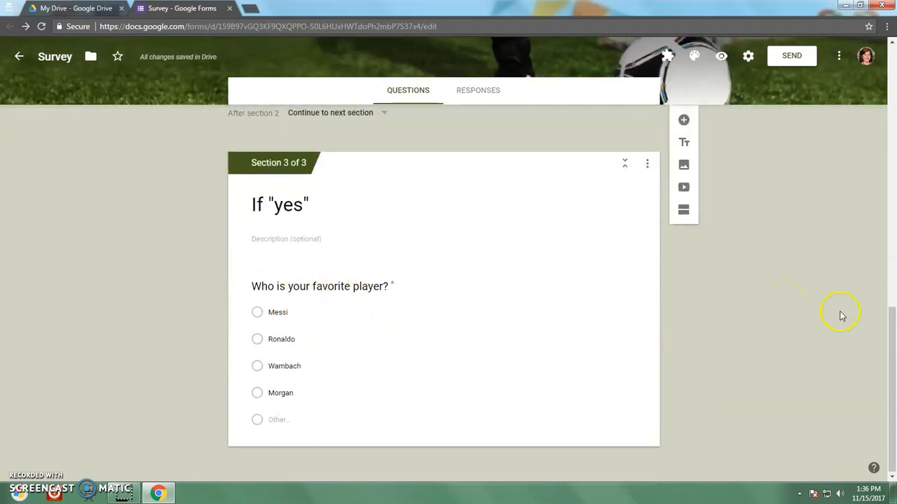
scroll(840, 319, up, 5)
scroll(840, 328, up, 3)
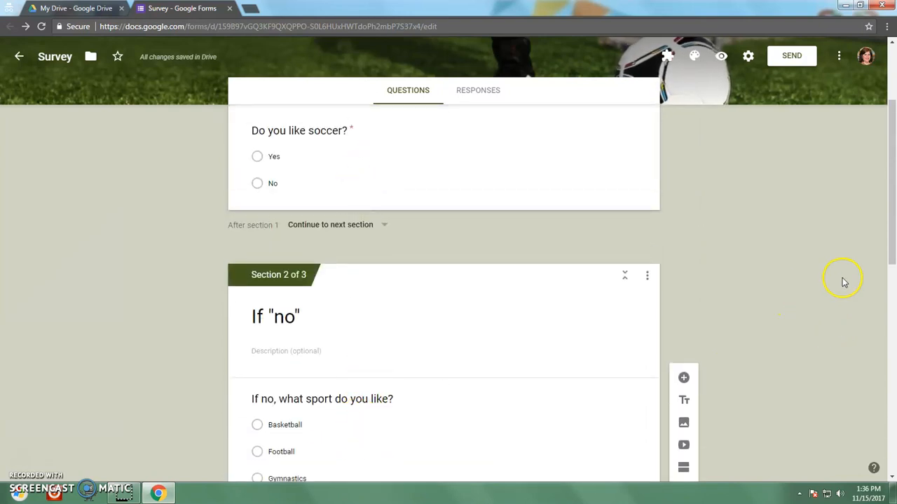
scroll(843, 283, down, 2)
scroll(843, 283, down, 2)
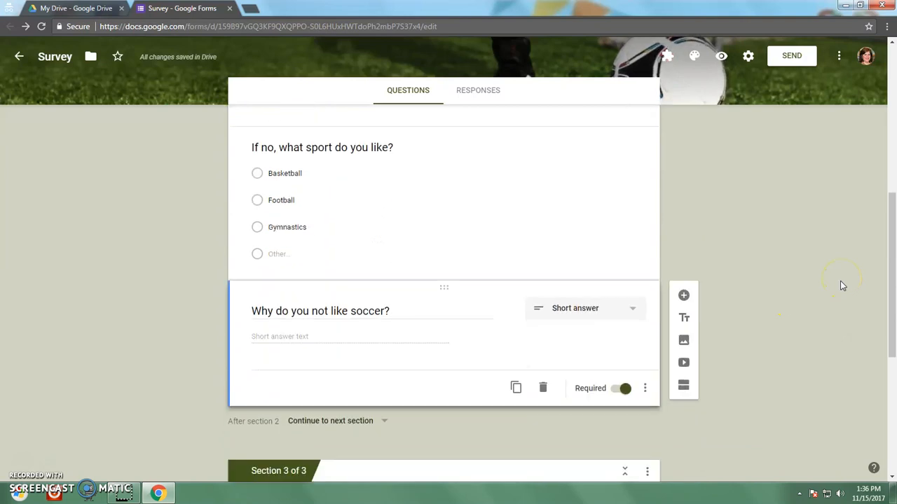
scroll(843, 286, down, 4)
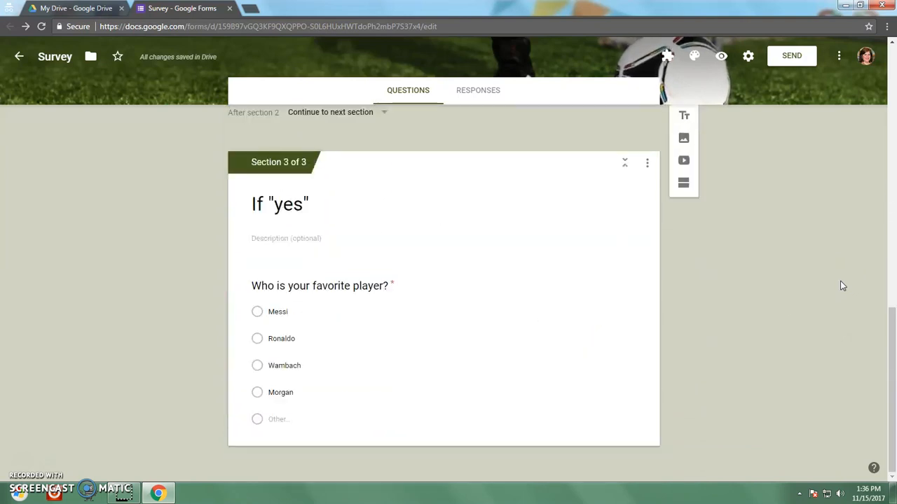
click(840, 262)
scroll(838, 294, up, 10)
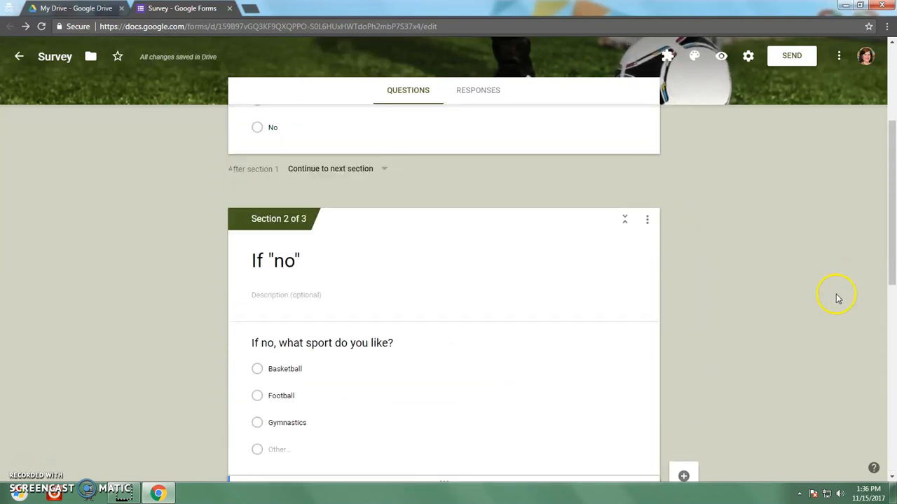
click(397, 297)
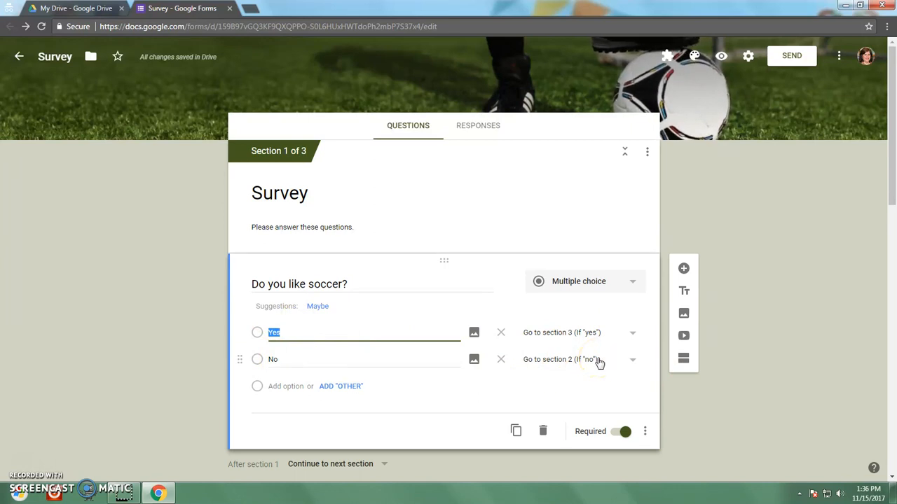
scroll(761, 279, down, 8)
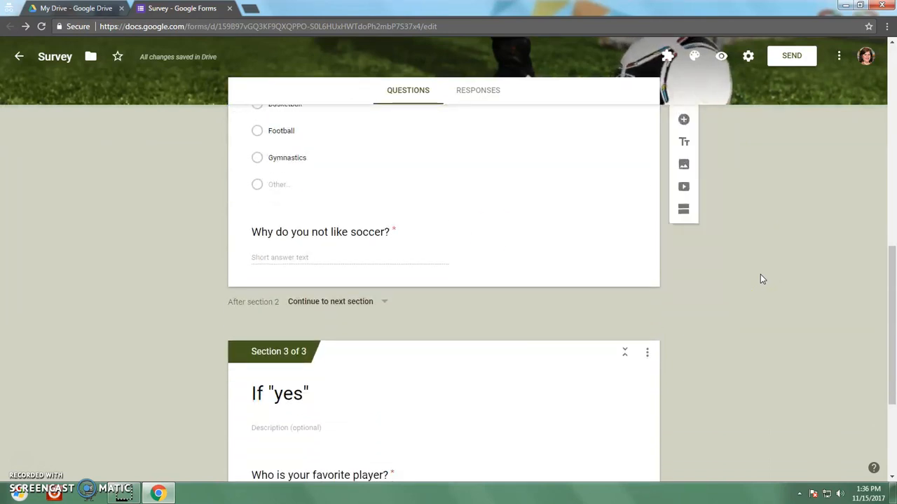
Step: Make the 'If no, what sport do you like?' question required
click(422, 174)
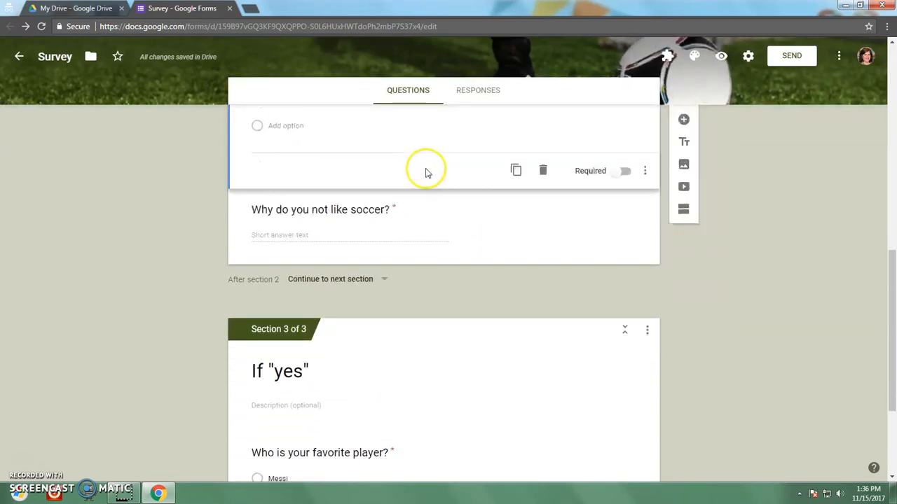
click(624, 171)
click(375, 231)
Step: Keep 'Who is your favorite player?' as a Multiple choice question
scroll(837, 264, down, 3)
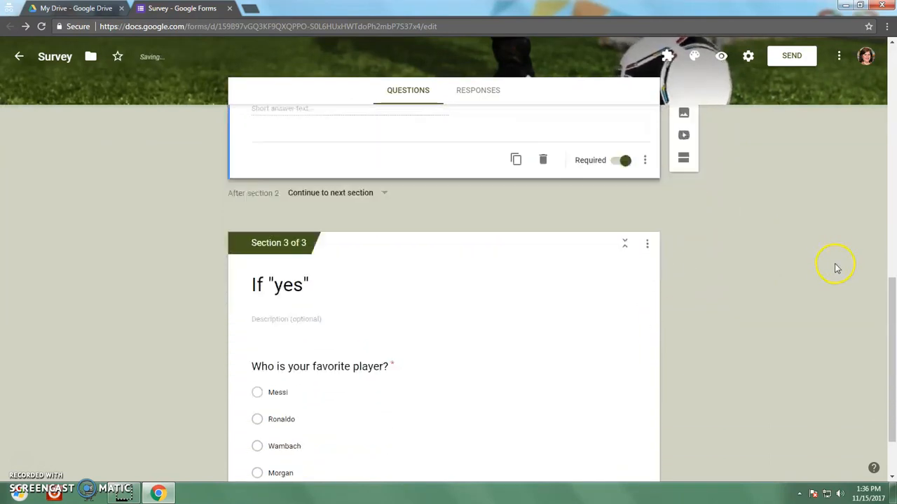
click(384, 325)
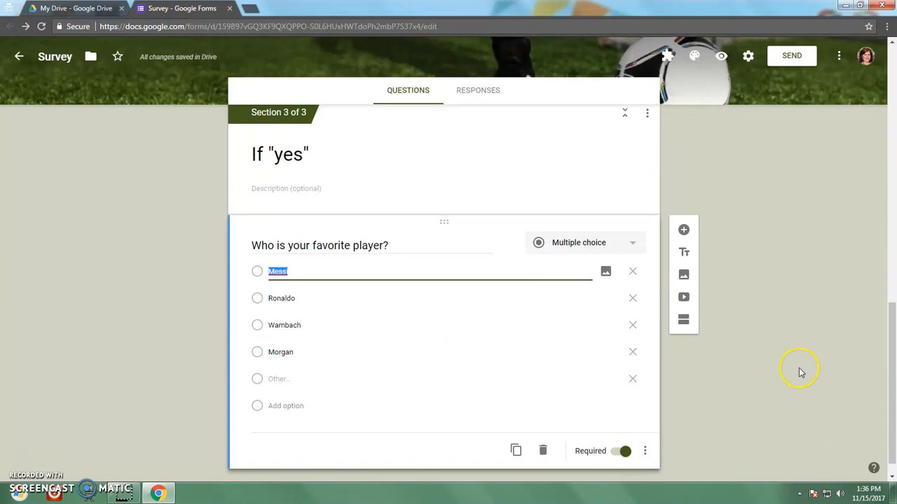
scroll(799, 368, up, 2)
scroll(798, 368, down, 2)
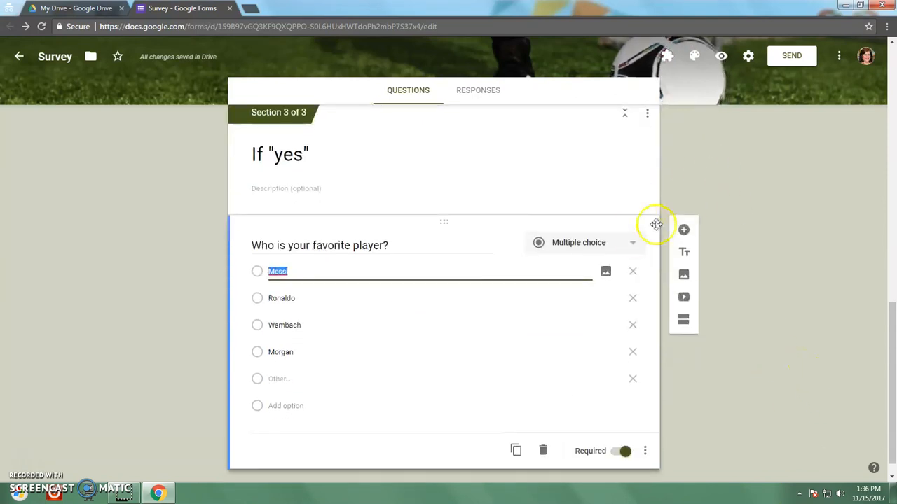
click(633, 245)
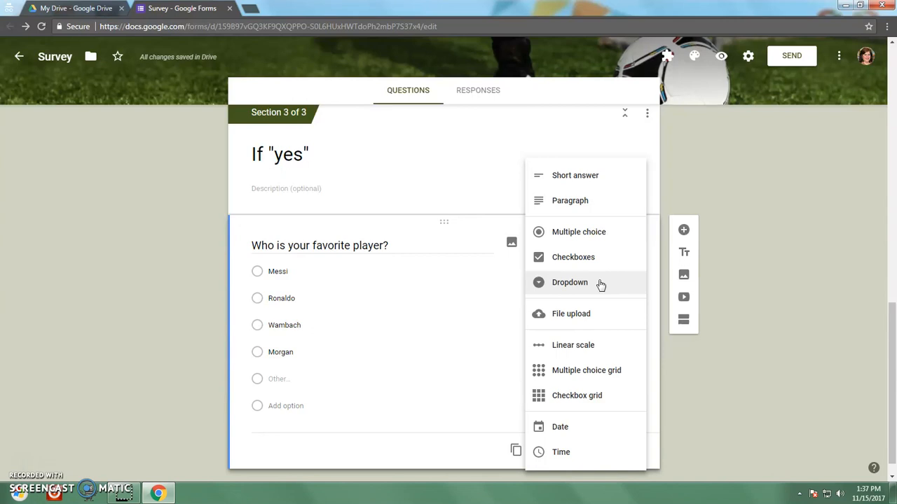
click(761, 139)
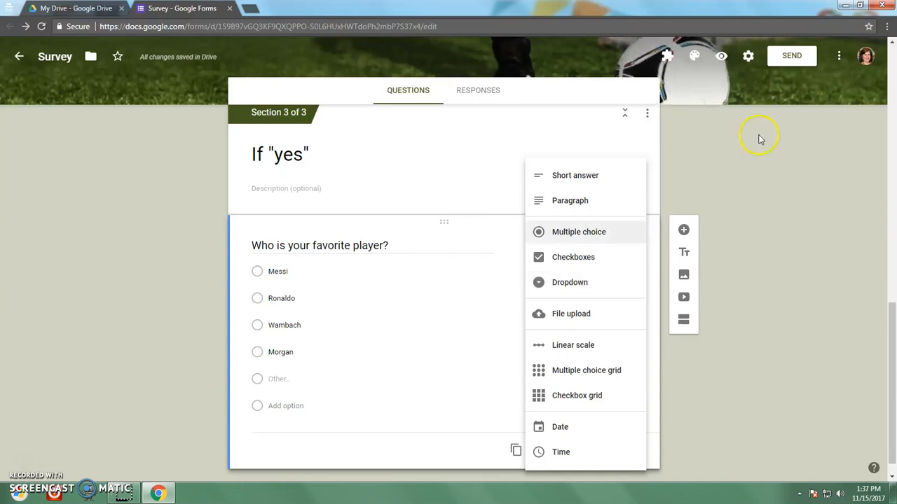
click(762, 172)
scroll(746, 280, down, 1)
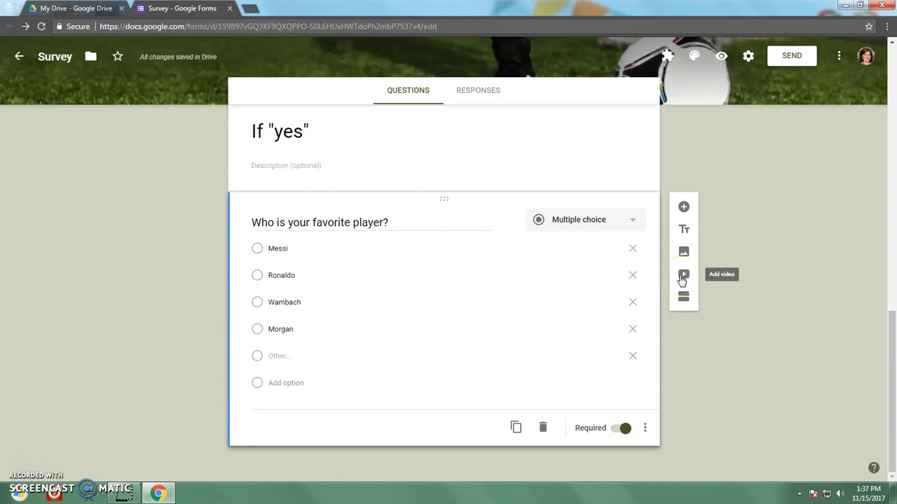
Step: Open the pink Hot Pink House Mascot Vote form from Drive's Hot Pink House folder
click(46, 8)
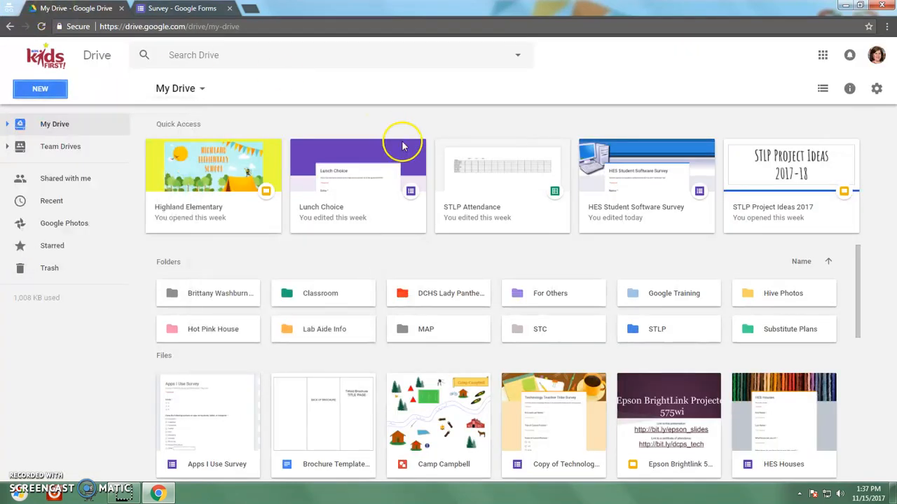
drag(861, 260, 859, 330)
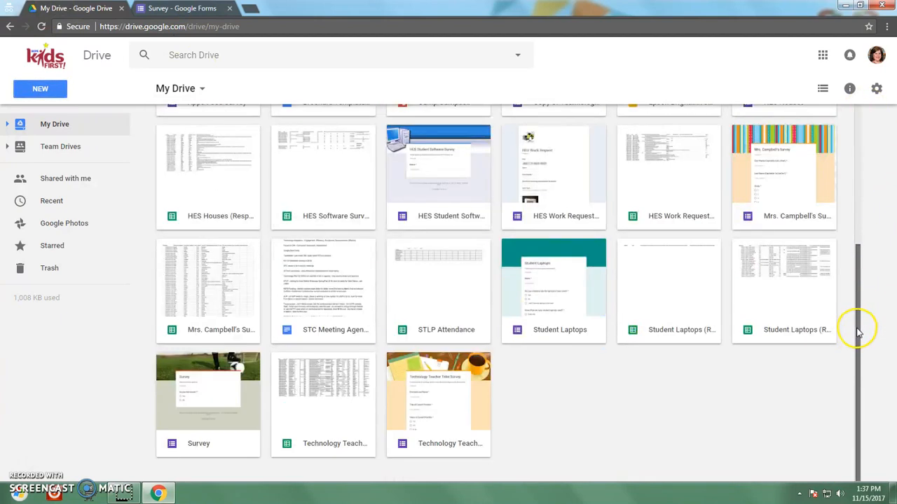
drag(858, 326, 860, 117)
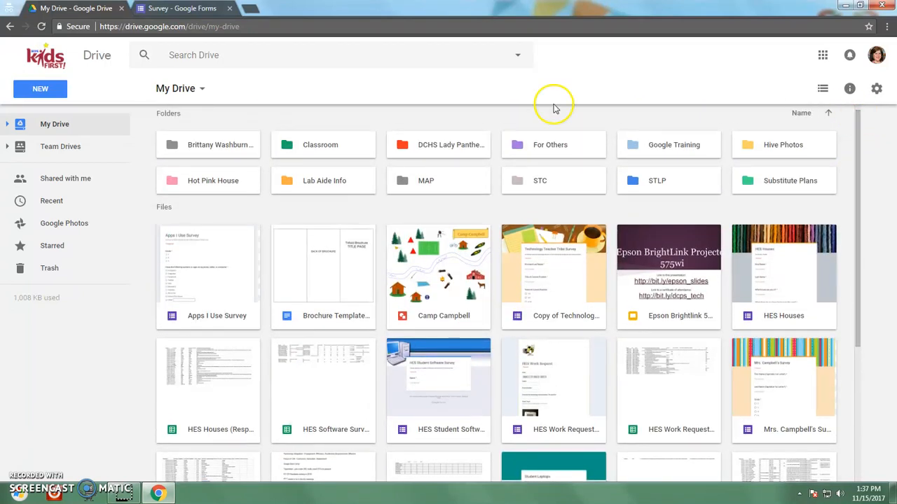
double_click(218, 181)
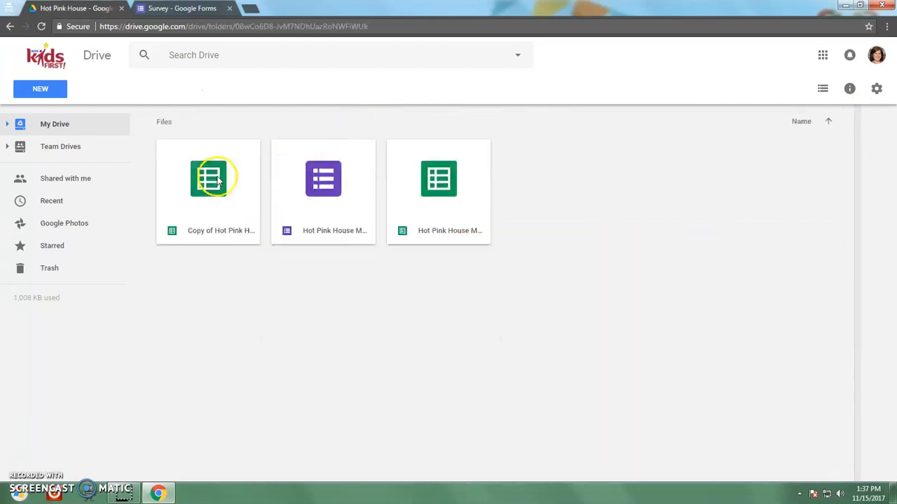
double_click(358, 177)
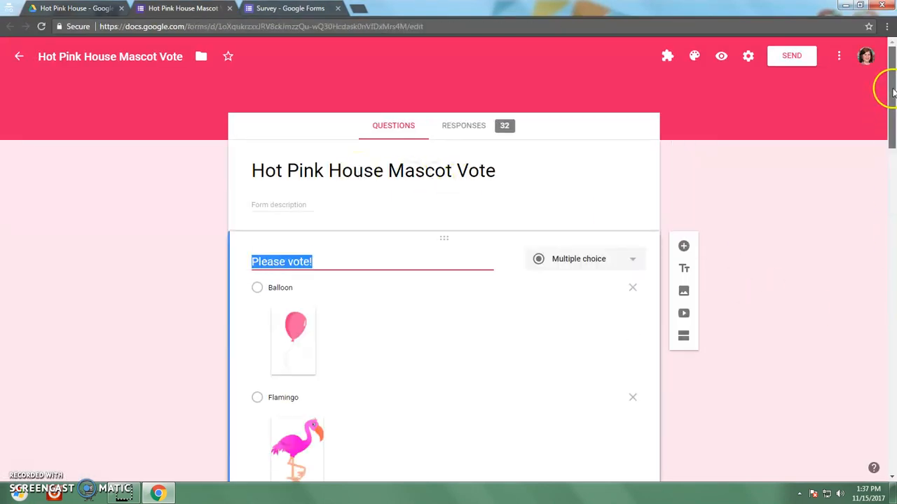
Step: Look through the Hot Pink House Mascot Vote form, then close its tab
scroll(889, 105, down, 1)
scroll(891, 110, down, 1)
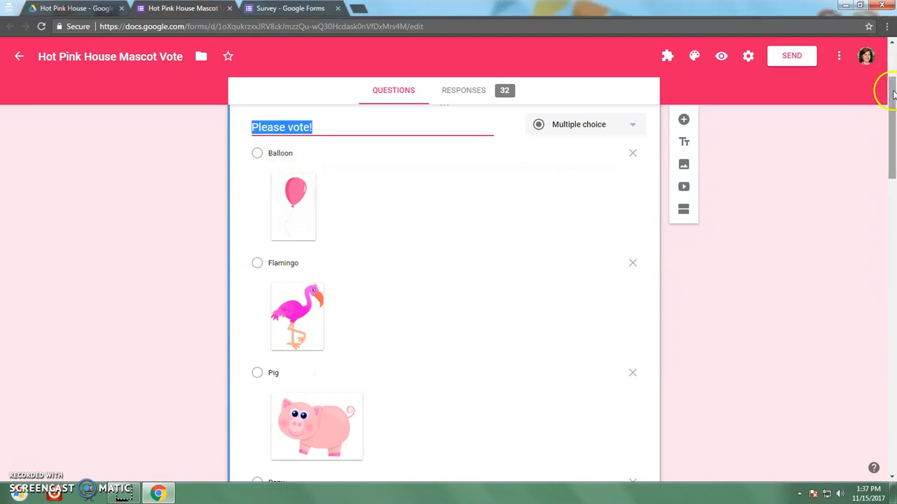
scroll(892, 117, down, 1)
drag(892, 118, 893, 196)
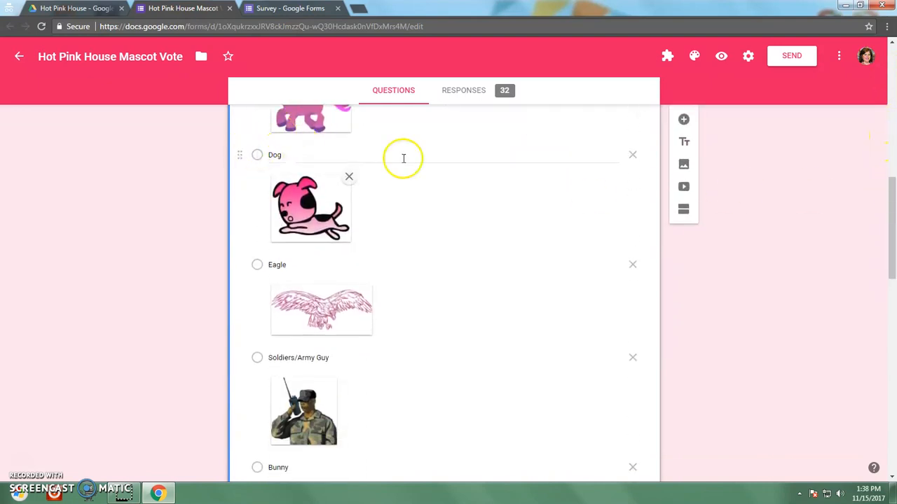
click(229, 8)
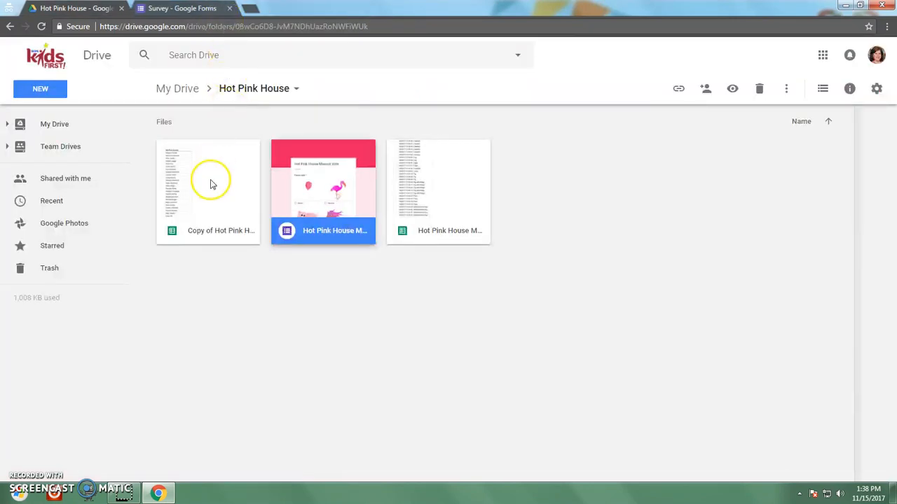
Step: Return to the Survey form and select the 'Why do you not like soccer?' question
click(211, 9)
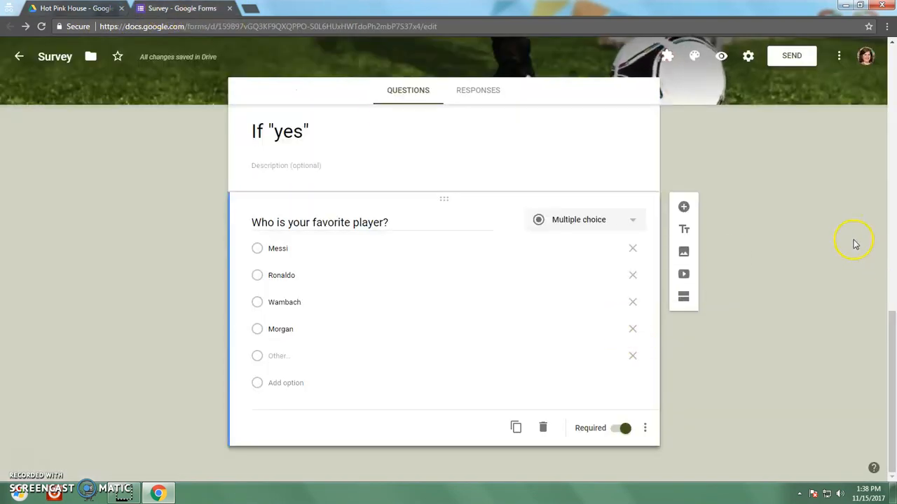
scroll(855, 244, up, 15)
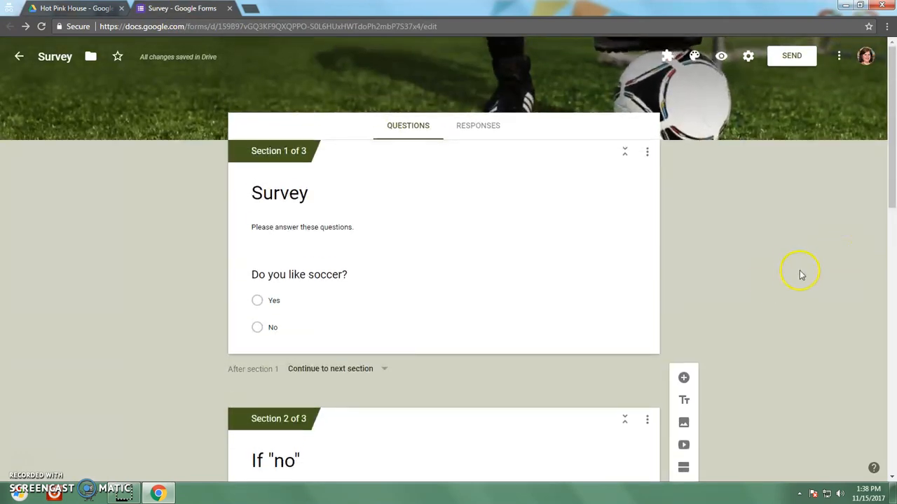
scroll(805, 275, down, 9)
scroll(811, 273, down, 2)
scroll(810, 272, up, 4)
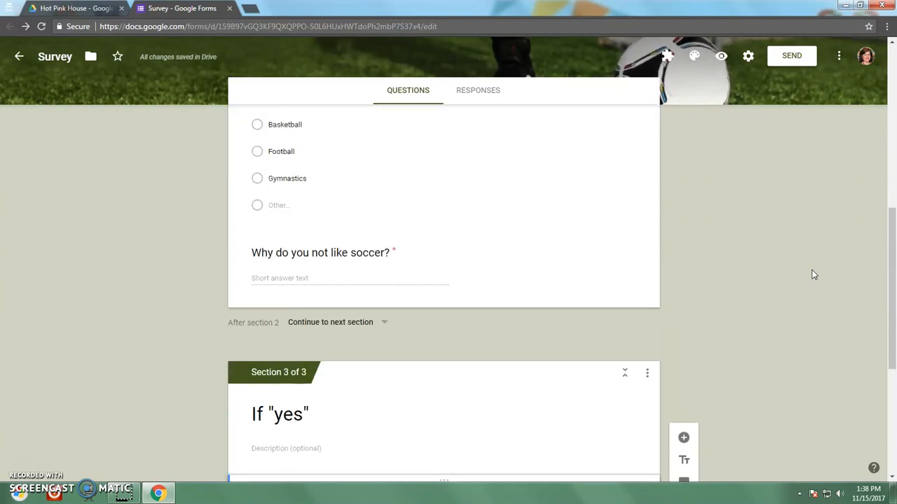
scroll(813, 274, up, 2)
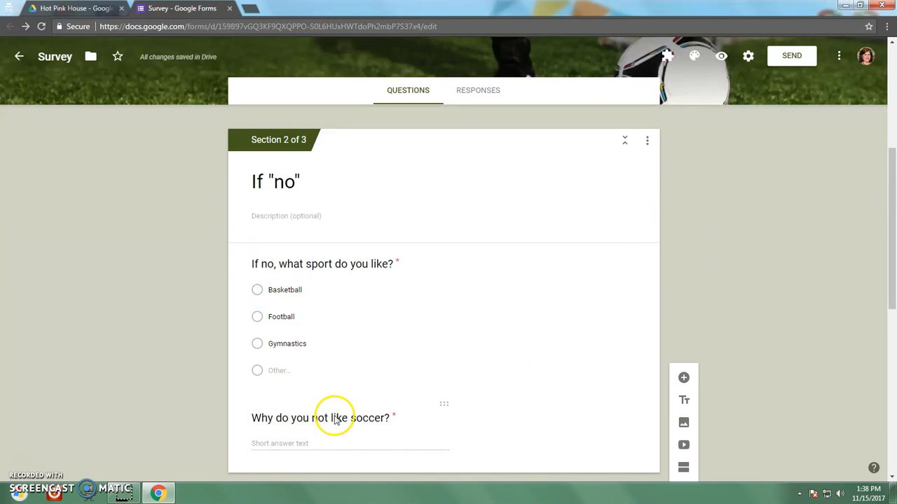
click(336, 419)
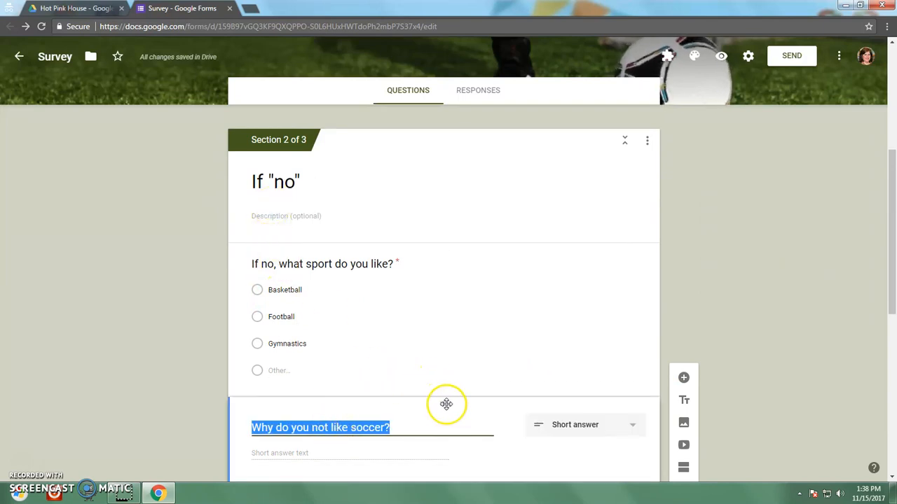
Step: Move 'Why do you not like soccer?' above the sport question in the If "no" section
drag(441, 407, 440, 244)
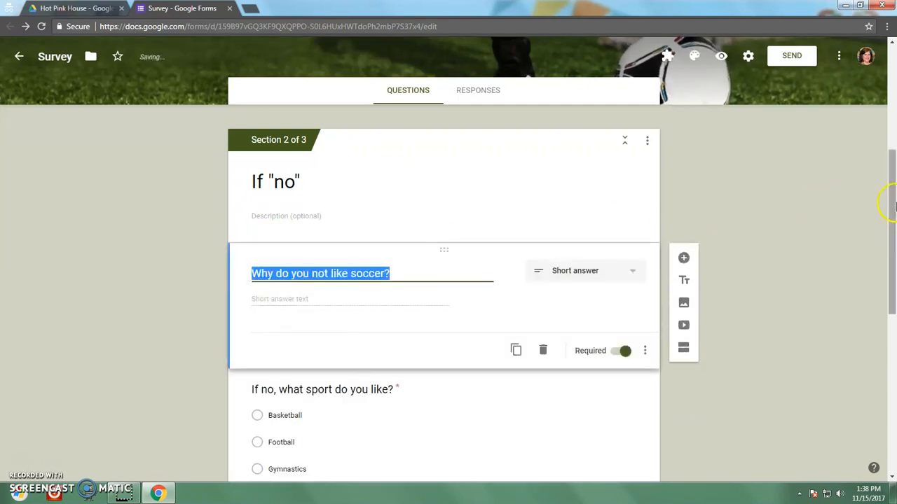
scroll(812, 217, down, 2)
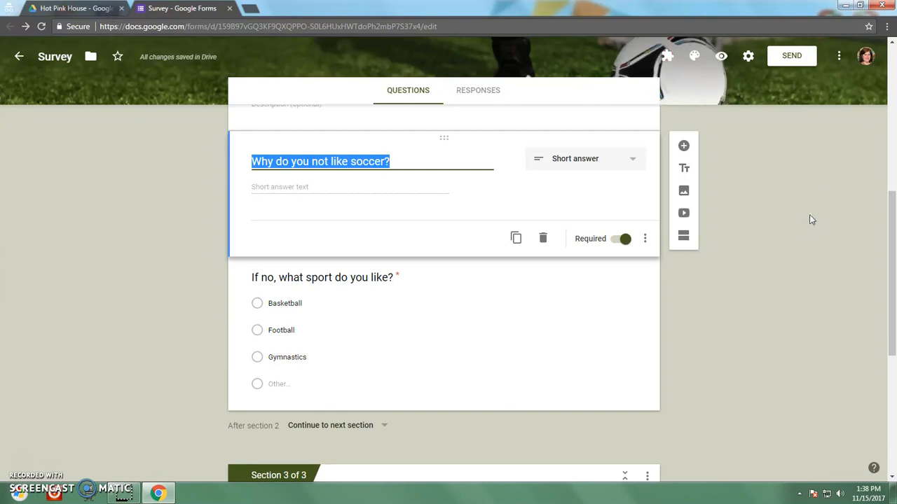
scroll(783, 333, up, 5)
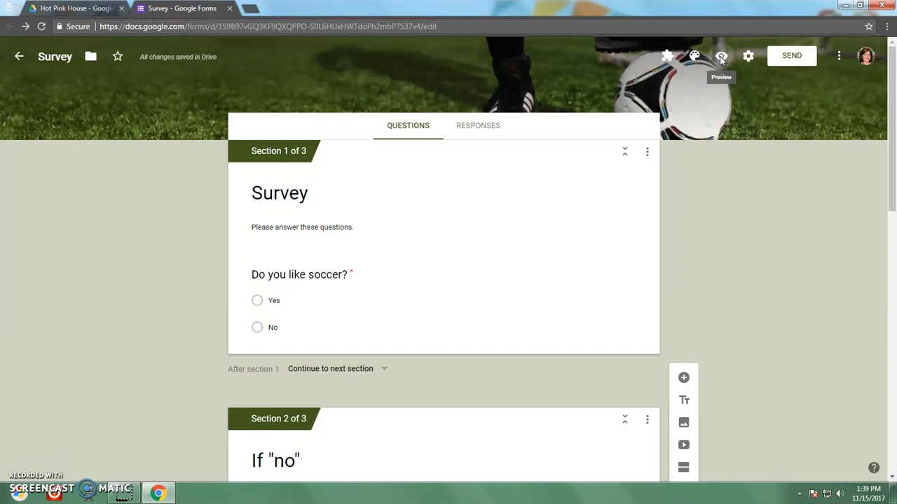
click(721, 58)
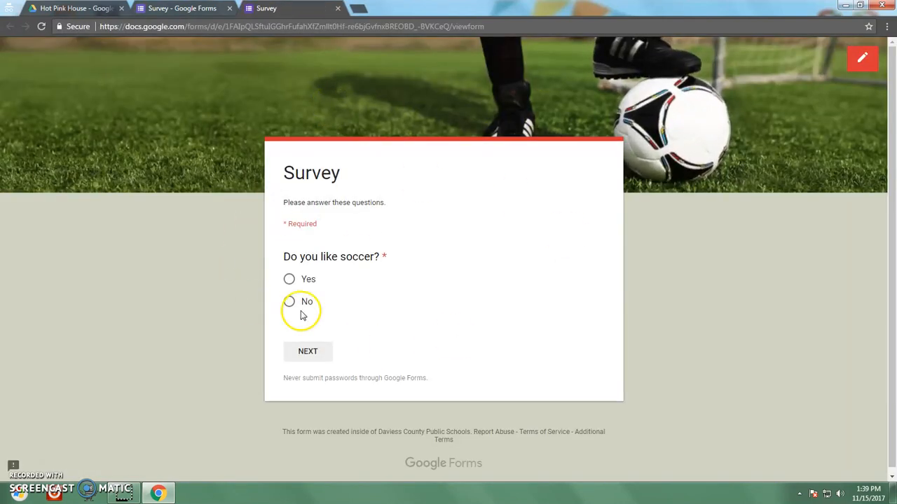
click(288, 279)
click(309, 354)
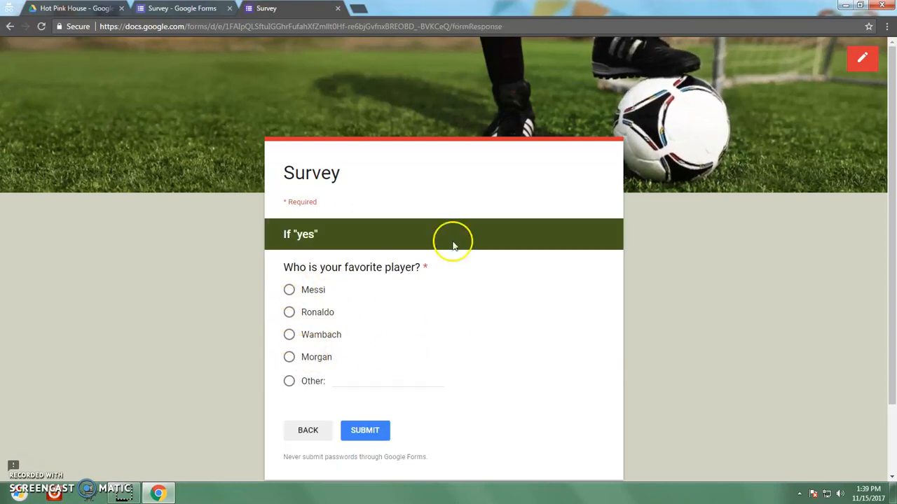
scroll(452, 245, down, 2)
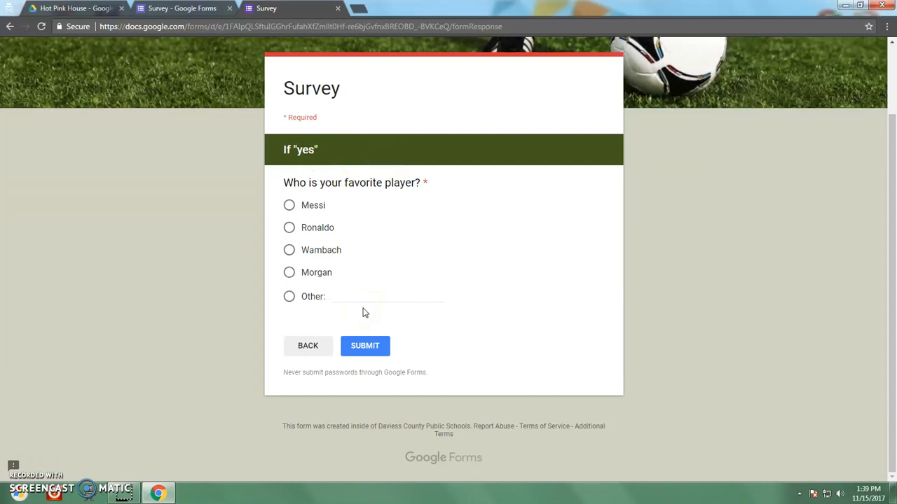
click(236, 186)
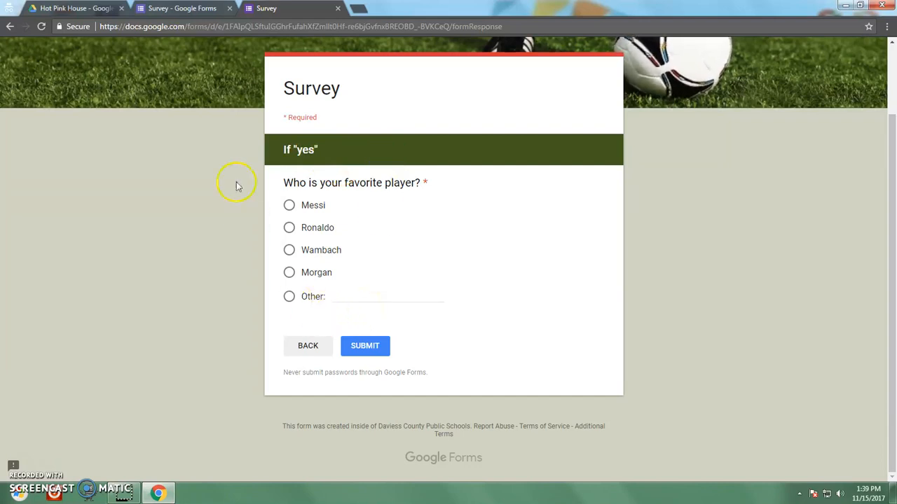
key(alt+p)
click(339, 9)
click(492, 90)
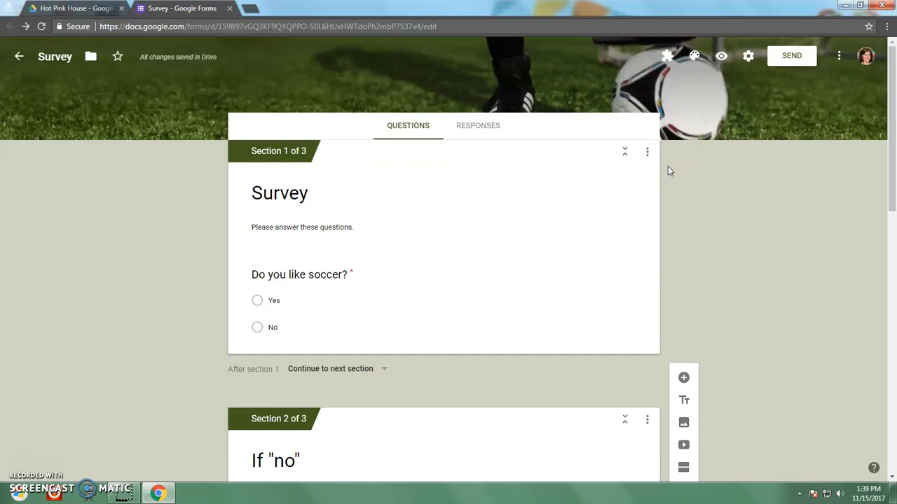
Step: In the form settings, untick school-only sign-in, the one-response limit and edit-after-submit, then view Presentation
click(749, 57)
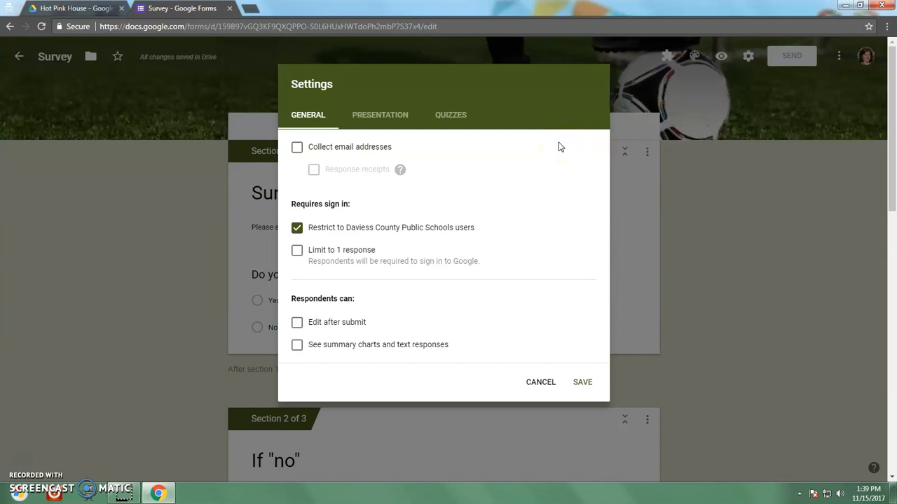
click(492, 190)
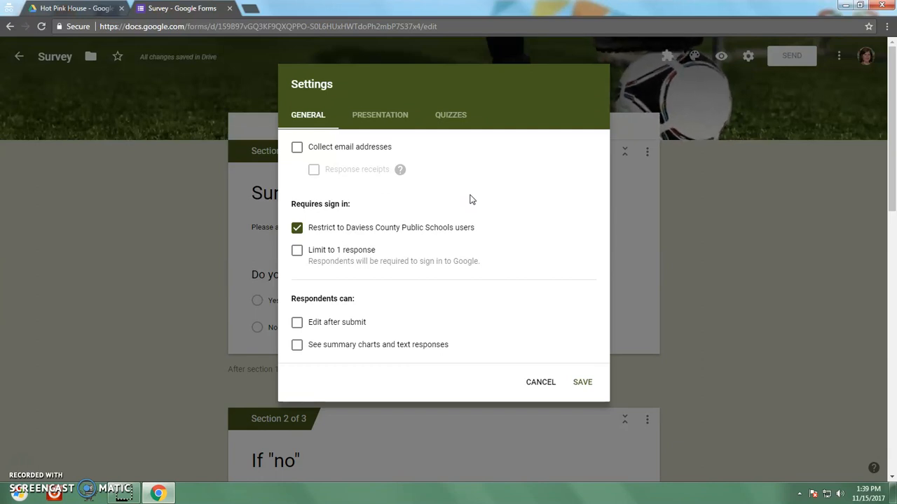
click(297, 227)
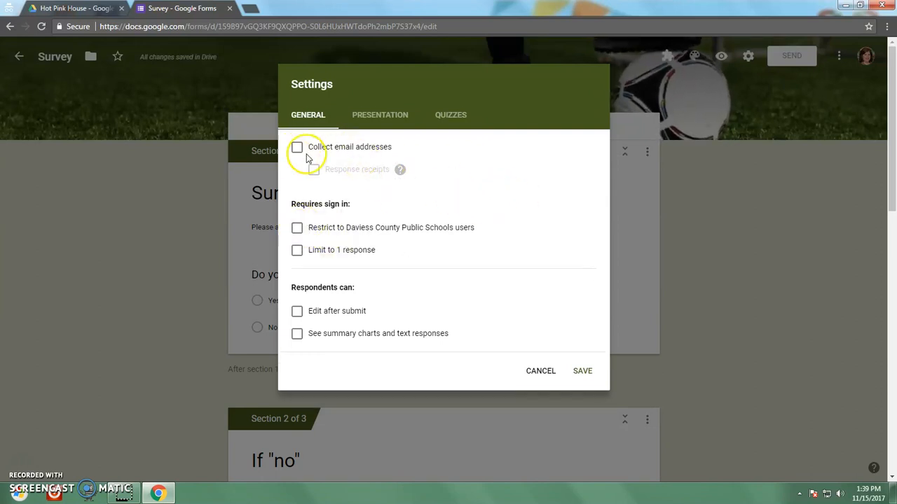
click(297, 228)
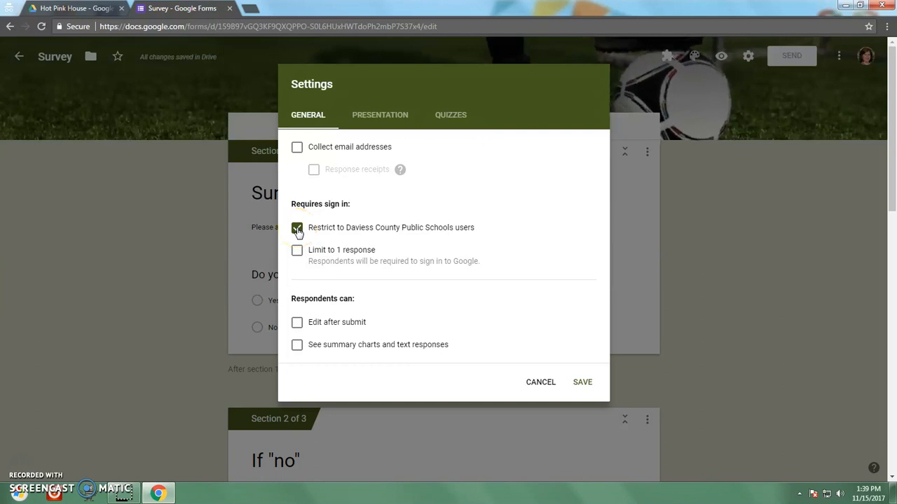
click(297, 251)
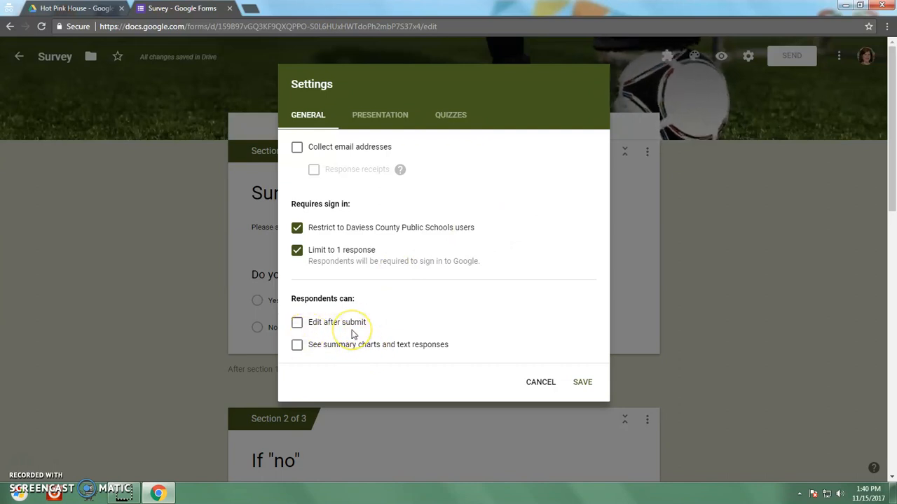
click(297, 322)
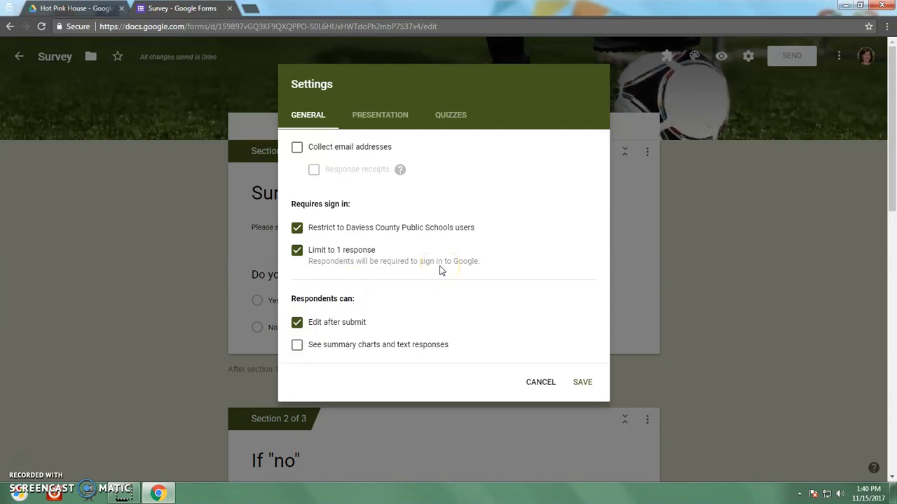
click(297, 228)
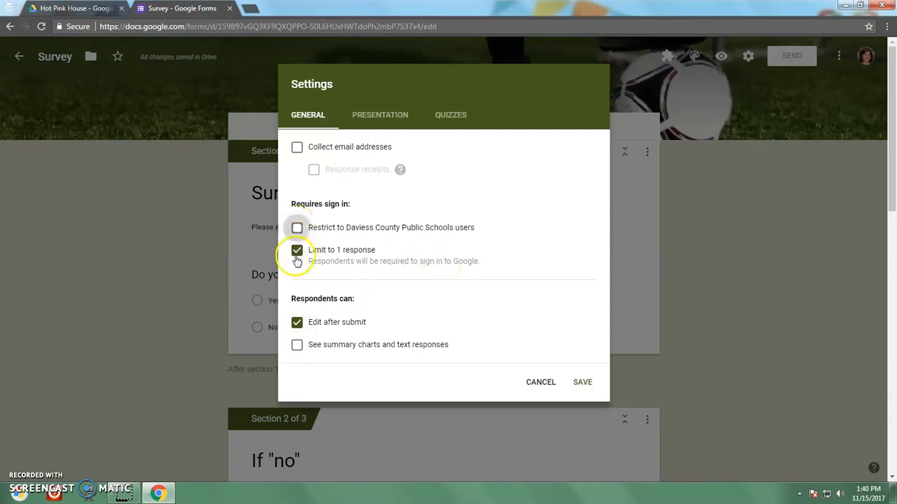
click(297, 250)
click(297, 311)
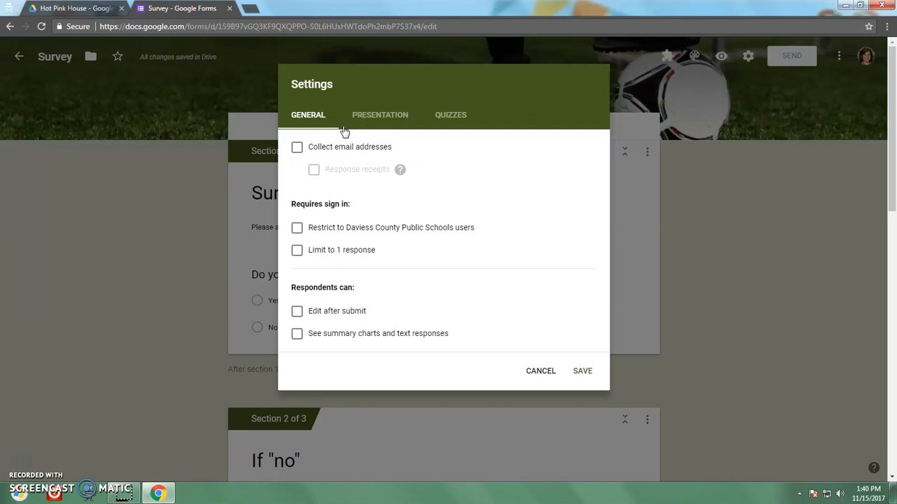
click(367, 114)
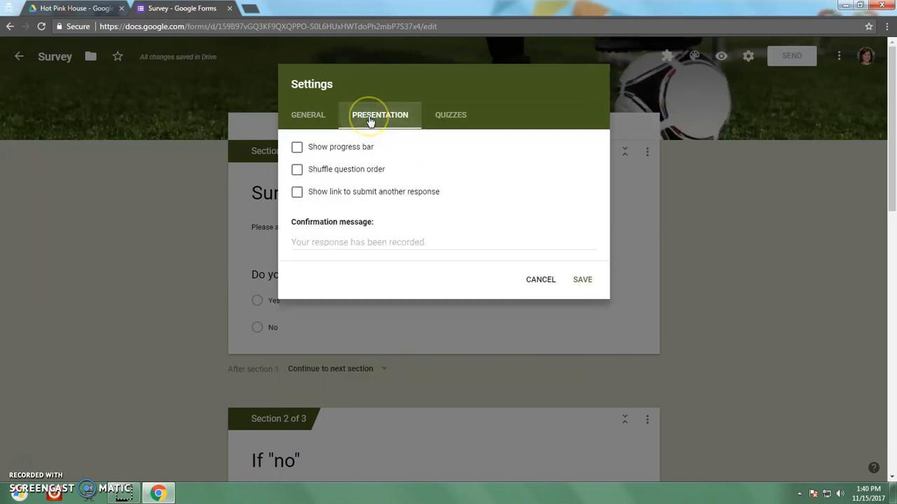
Step: Keep the progress bar off, set the confirmation message to 'Thanks so much for answering!', and save
click(297, 147)
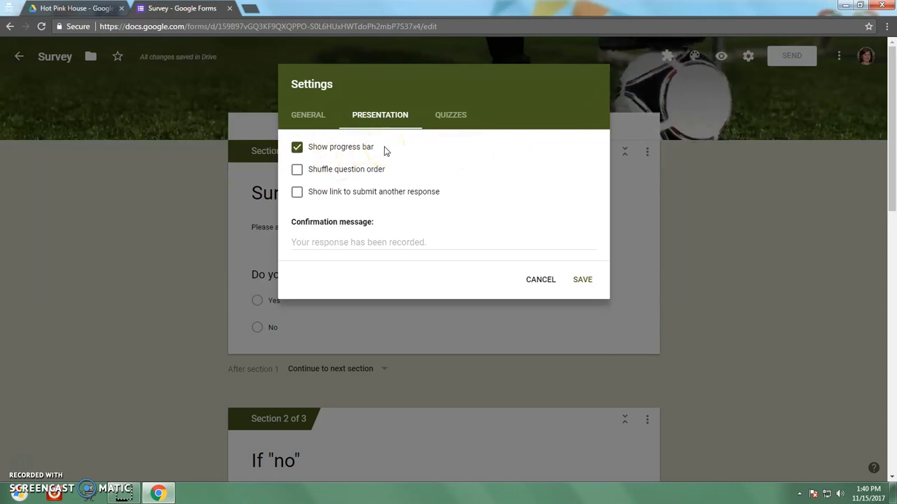
click(298, 150)
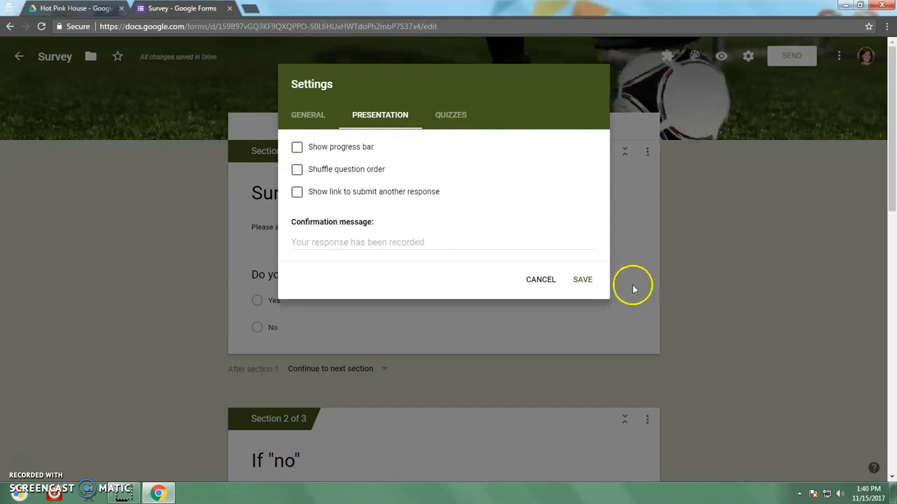
click(320, 242)
text(Thanks so much for answering!)
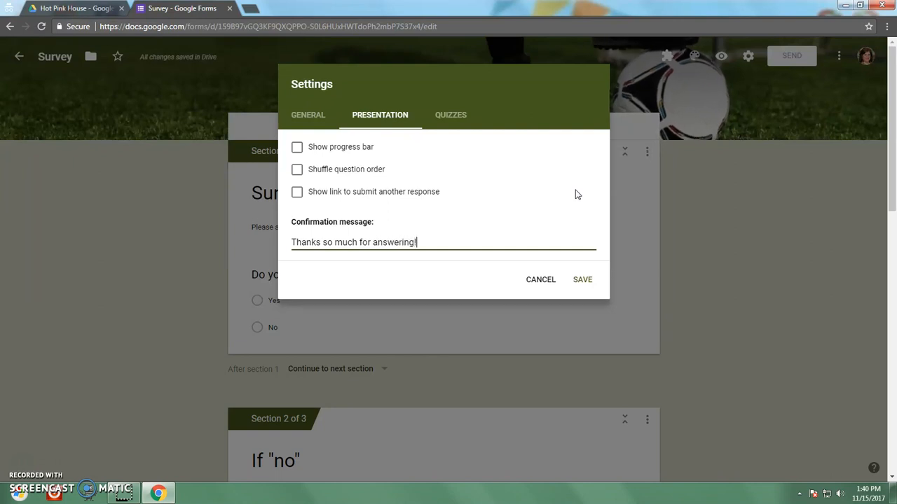
click(581, 282)
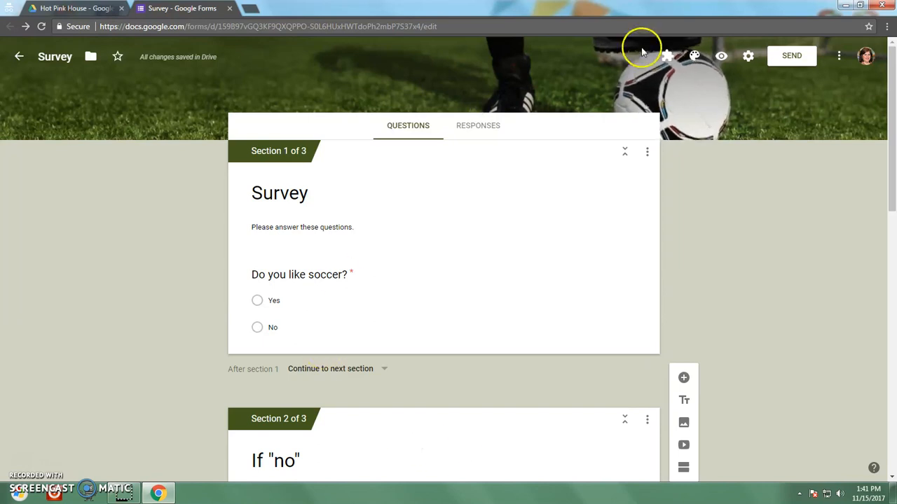
Step: Link responses to a new 'Survey (Responses)' spreadsheet and turn on email notifications for new responses
click(487, 129)
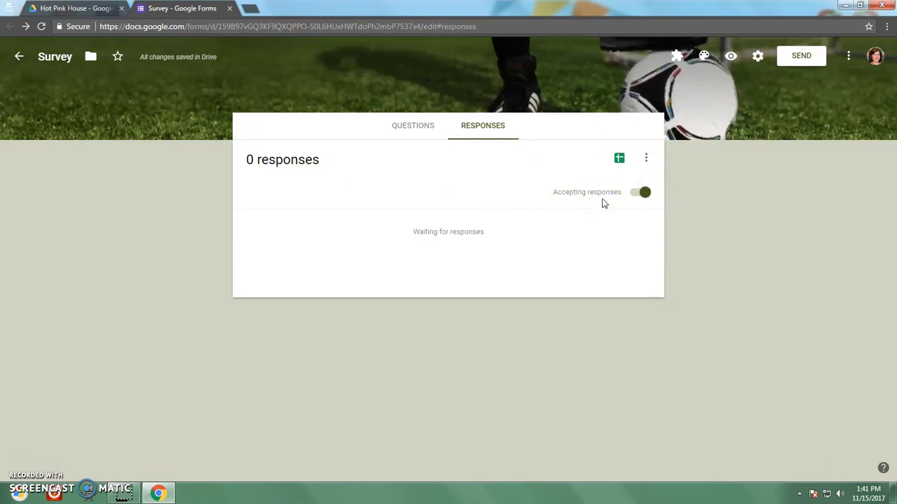
click(620, 159)
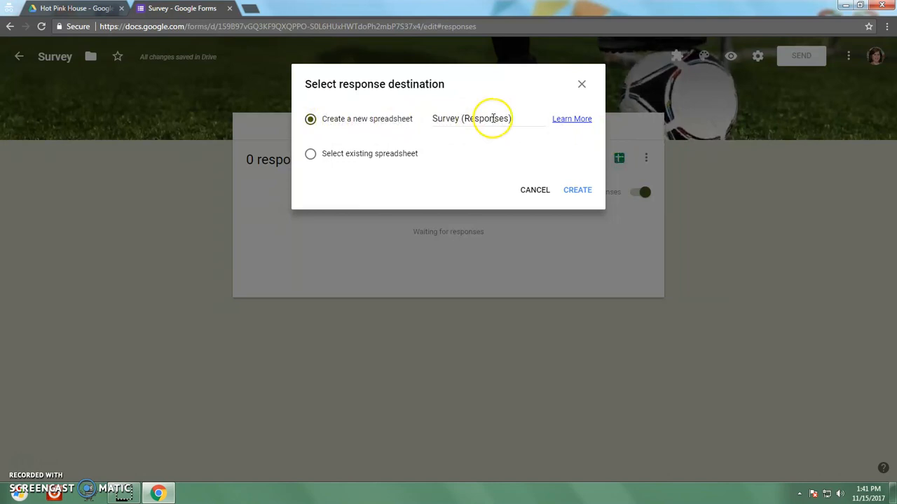
click(582, 191)
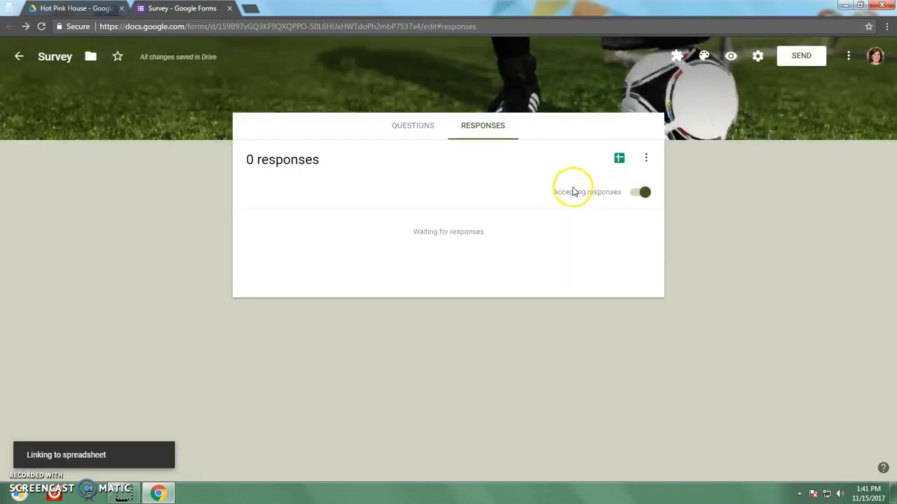
click(646, 163)
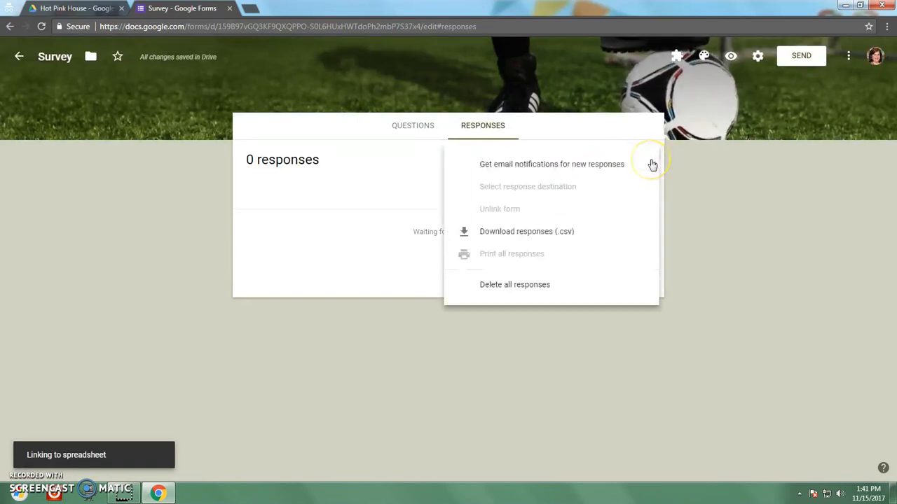
click(588, 171)
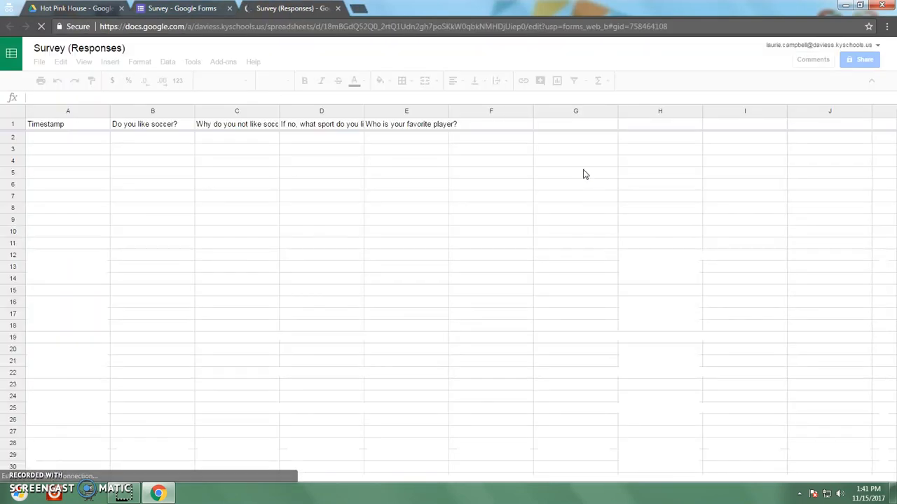
click(152, 9)
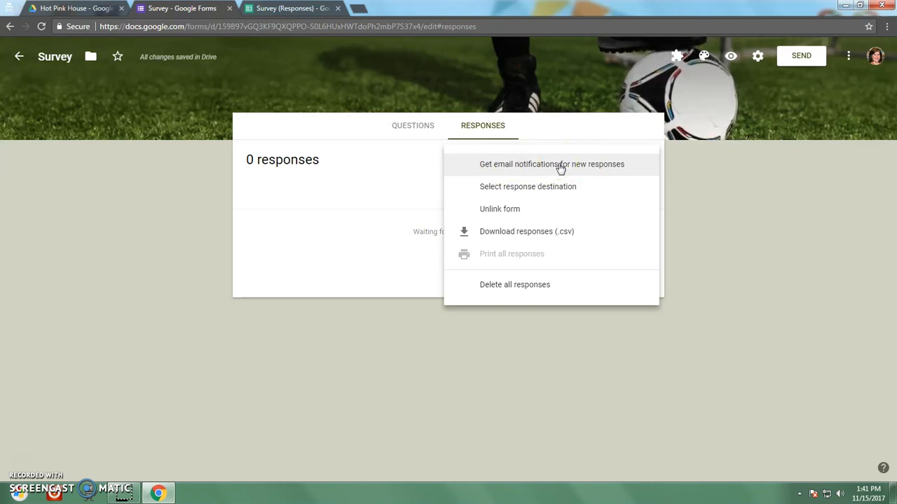
click(293, 10)
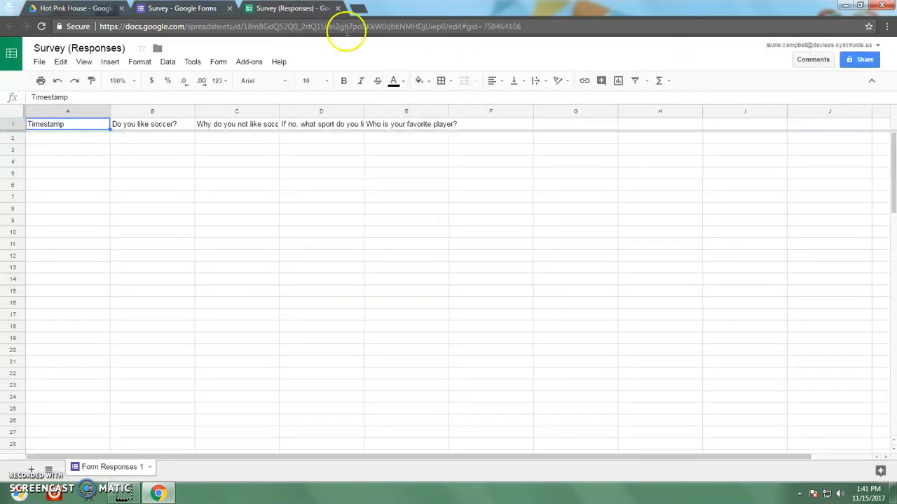
click(35, 140)
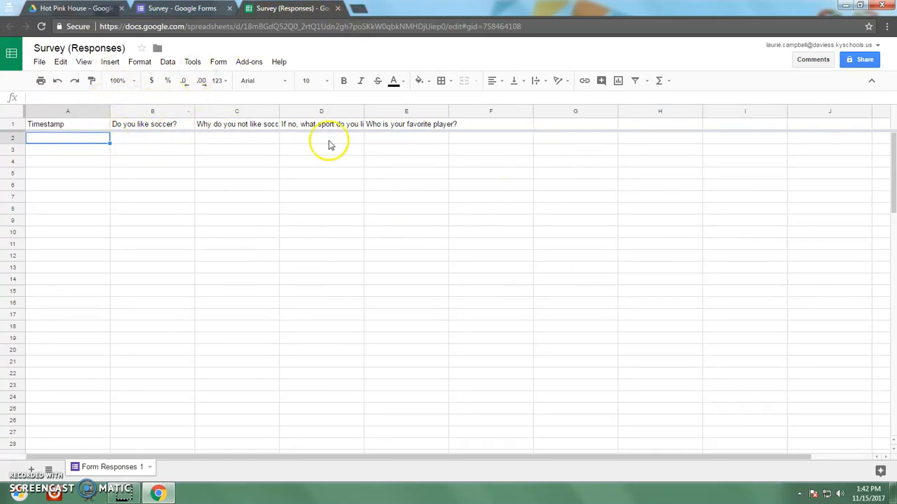
Step: Close the response spreadsheet tab and return to the form's Questions view
click(338, 8)
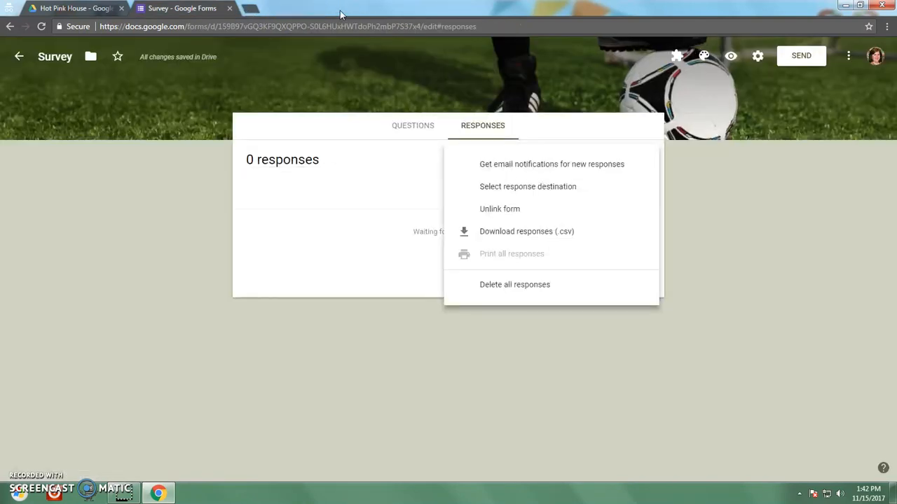
click(412, 131)
click(412, 132)
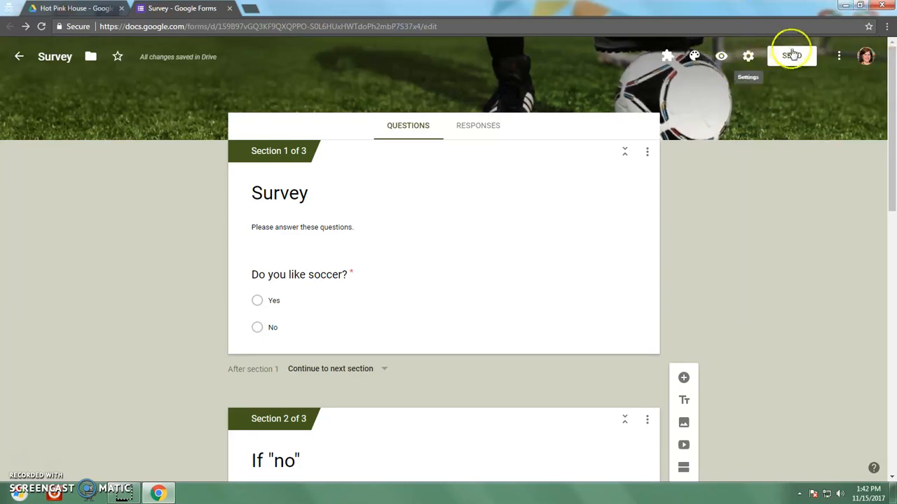
Step: Review the form's collaborator sharing settings, leaving access private to the owner
click(841, 63)
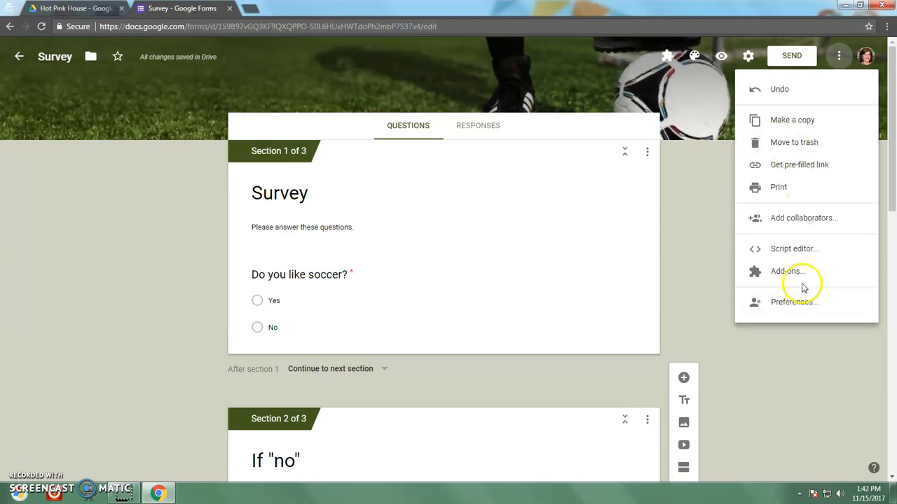
click(806, 221)
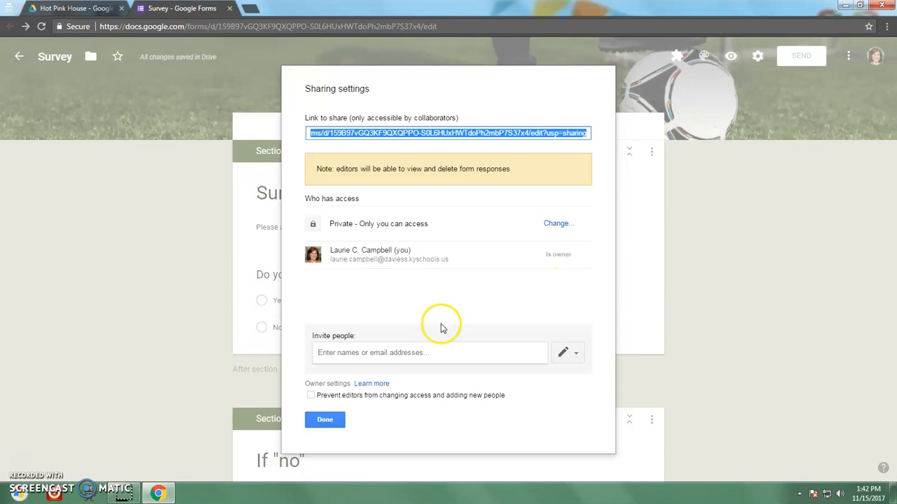
click(324, 424)
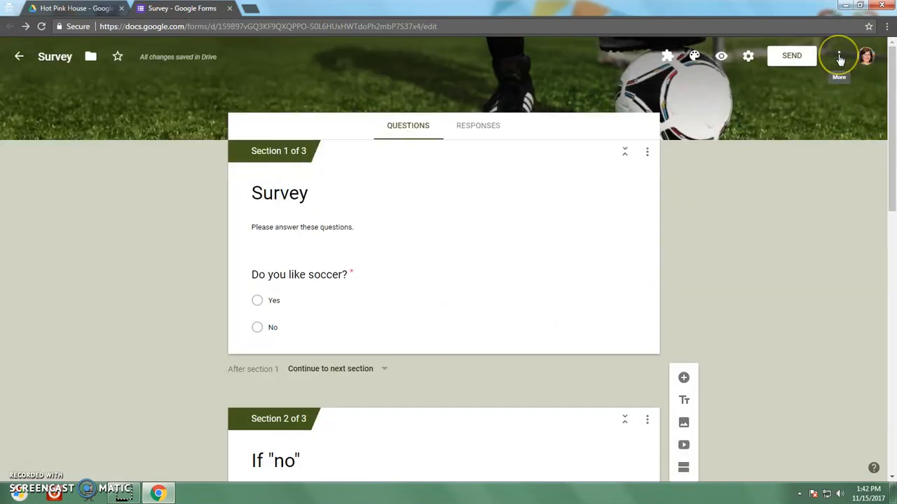
Step: Copy a shortened goo.gl link to the Survey form from the Send form dialog
click(839, 57)
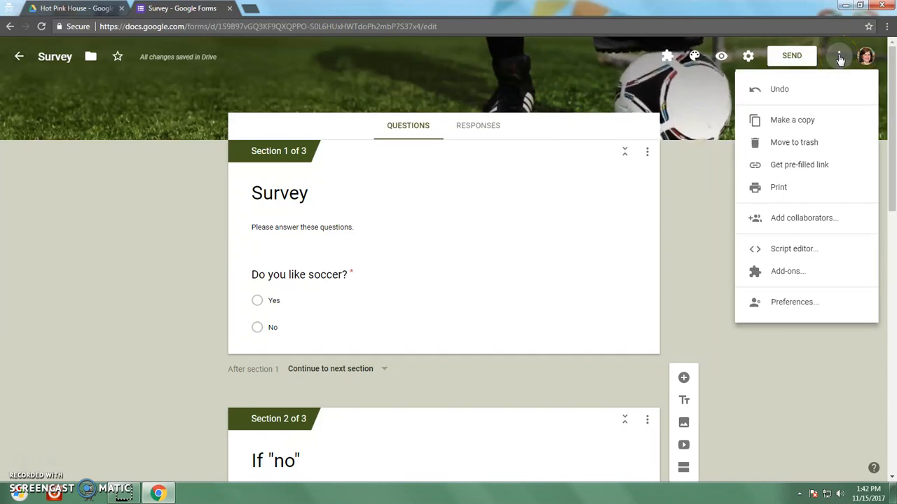
click(796, 57)
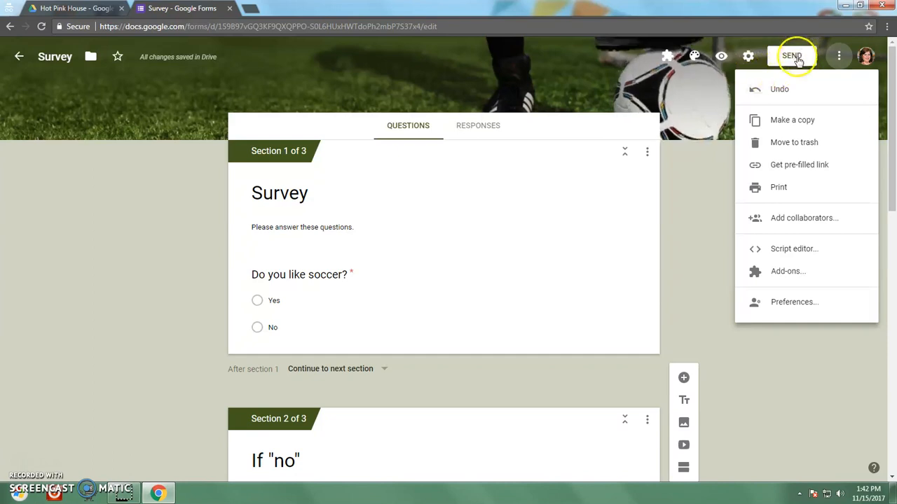
click(769, 59)
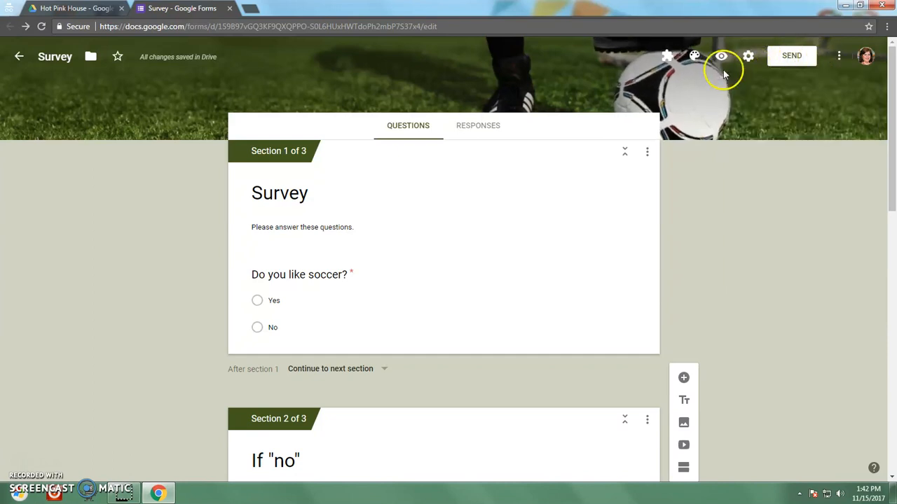
click(800, 60)
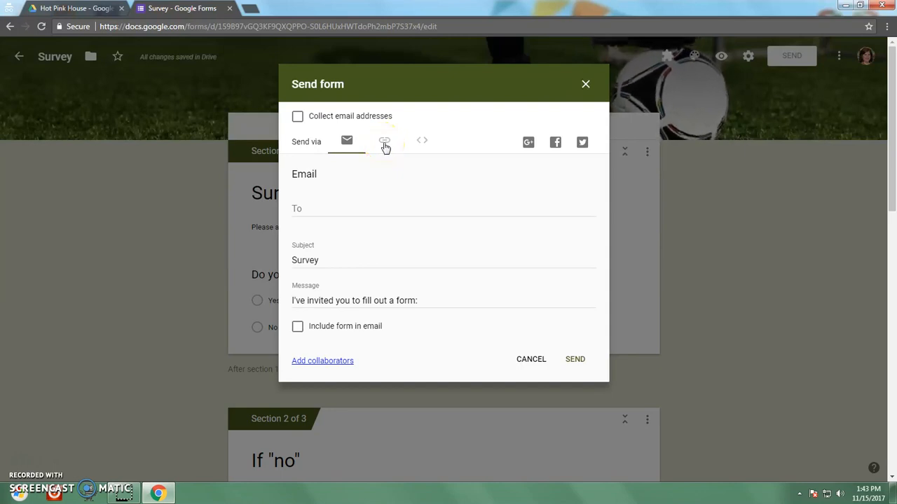
click(385, 144)
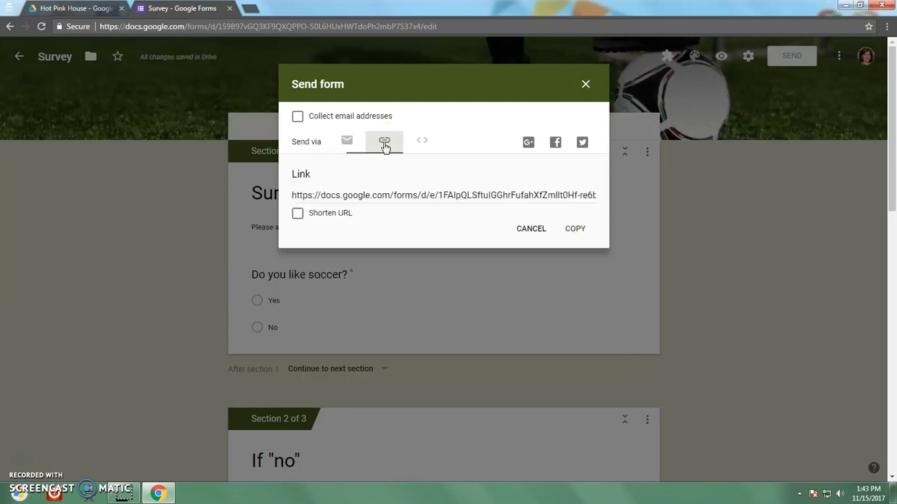
click(297, 213)
click(576, 228)
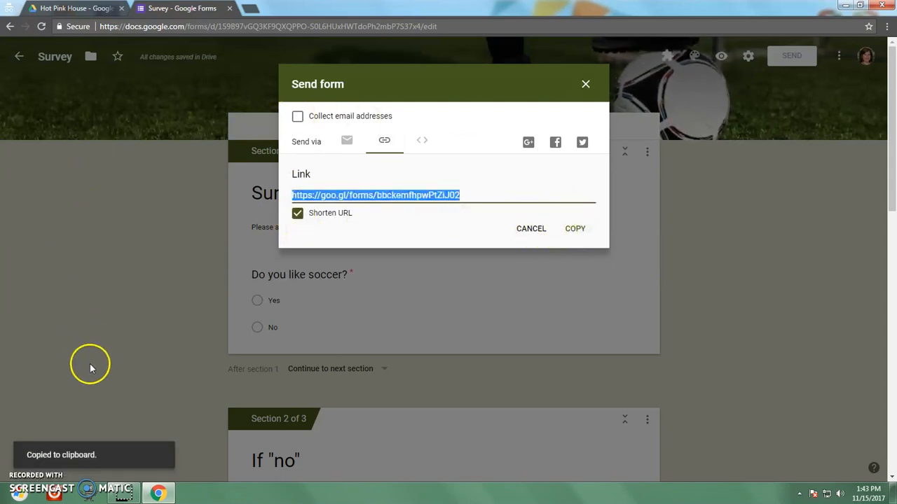